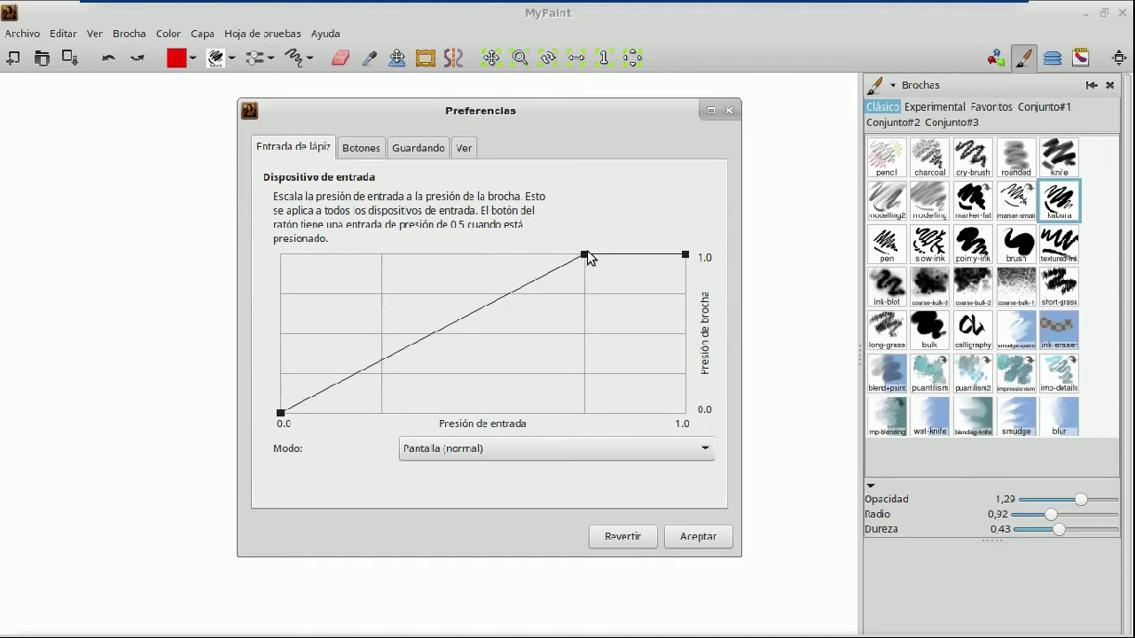
Reshape the pen pressure curve into a straight diagonal with its middle point at the centre, and accept the preferences.
left_click_drag(590, 258, 485, 343)
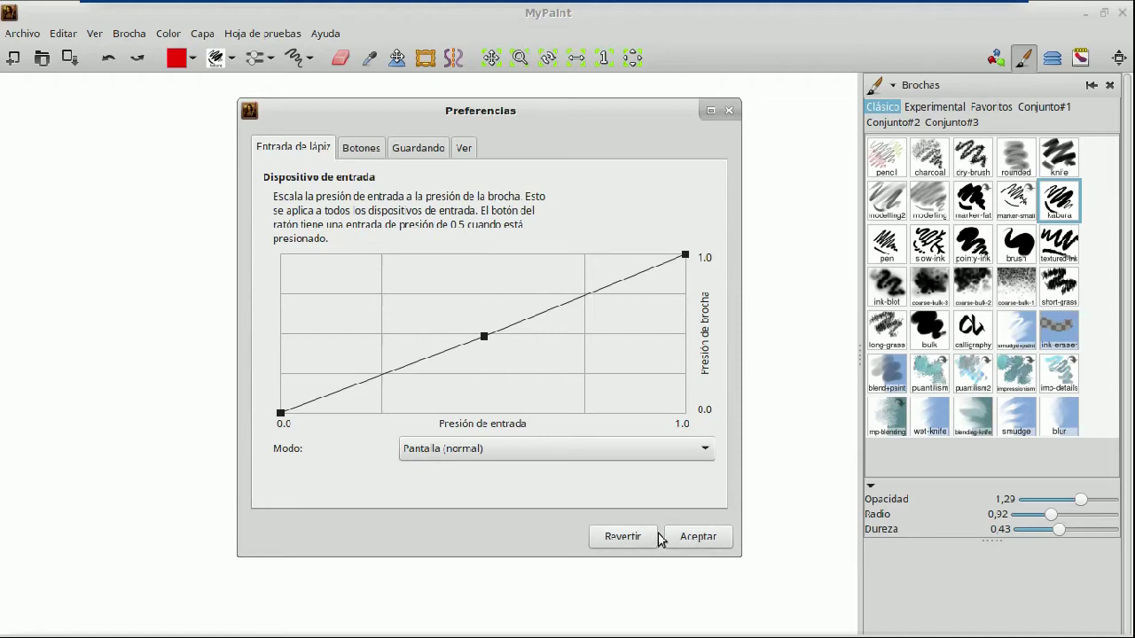
left_click(697, 537)
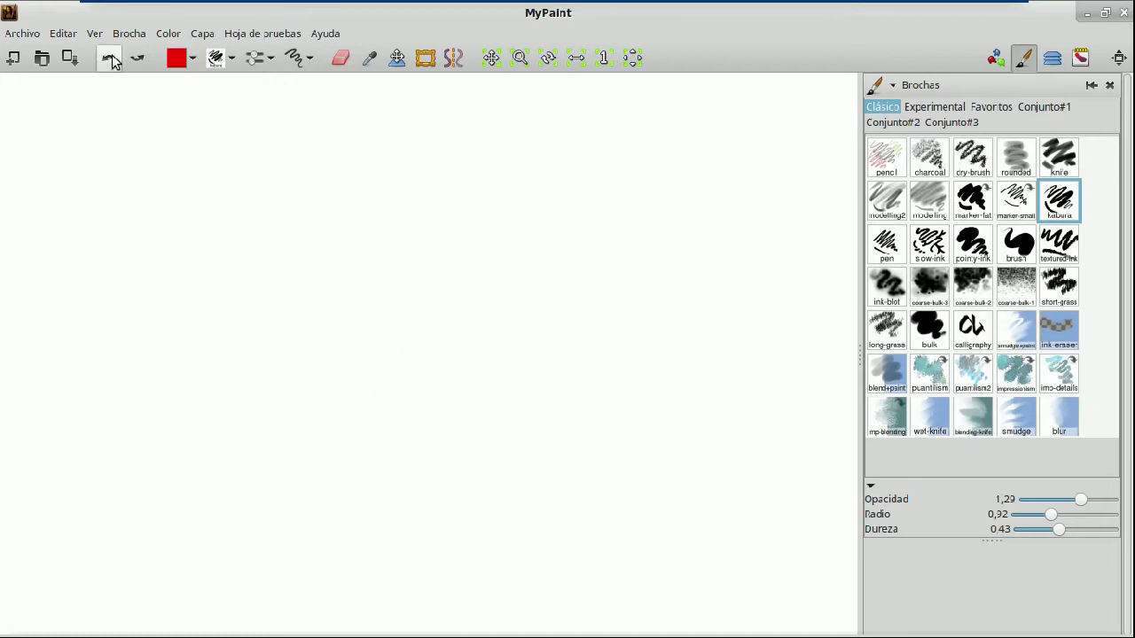
Open the change-brush dialog, look through its brush groups, and close it without choosing a brush.
left_click(133, 36)
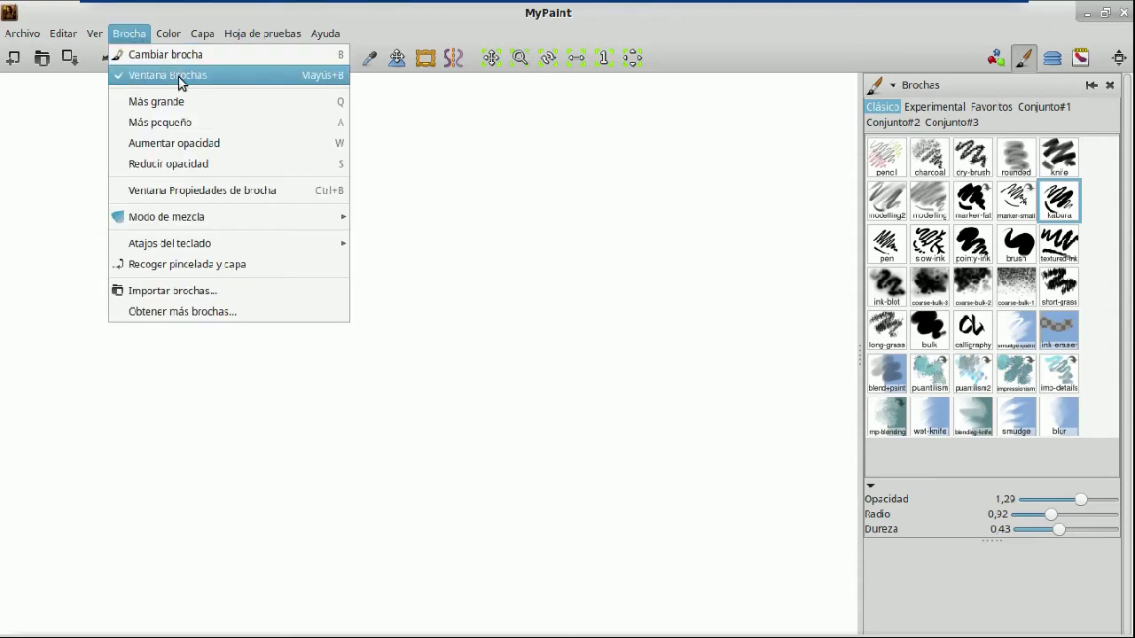
left_click(164, 59)
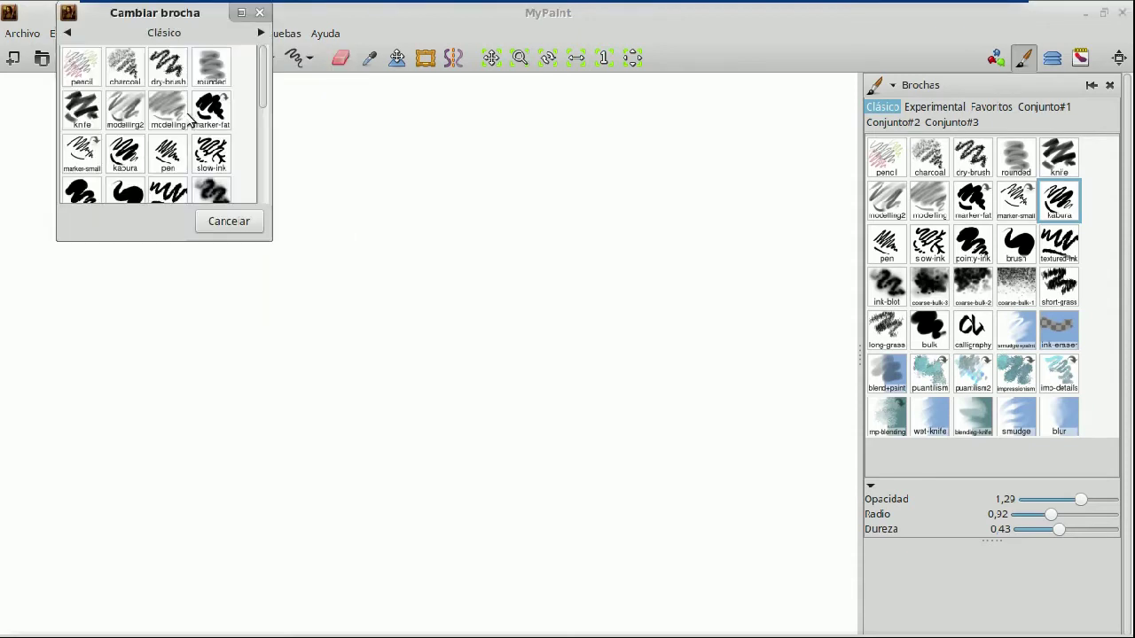
left_click(260, 33)
left_click(260, 32)
left_click(260, 33)
left_click(259, 14)
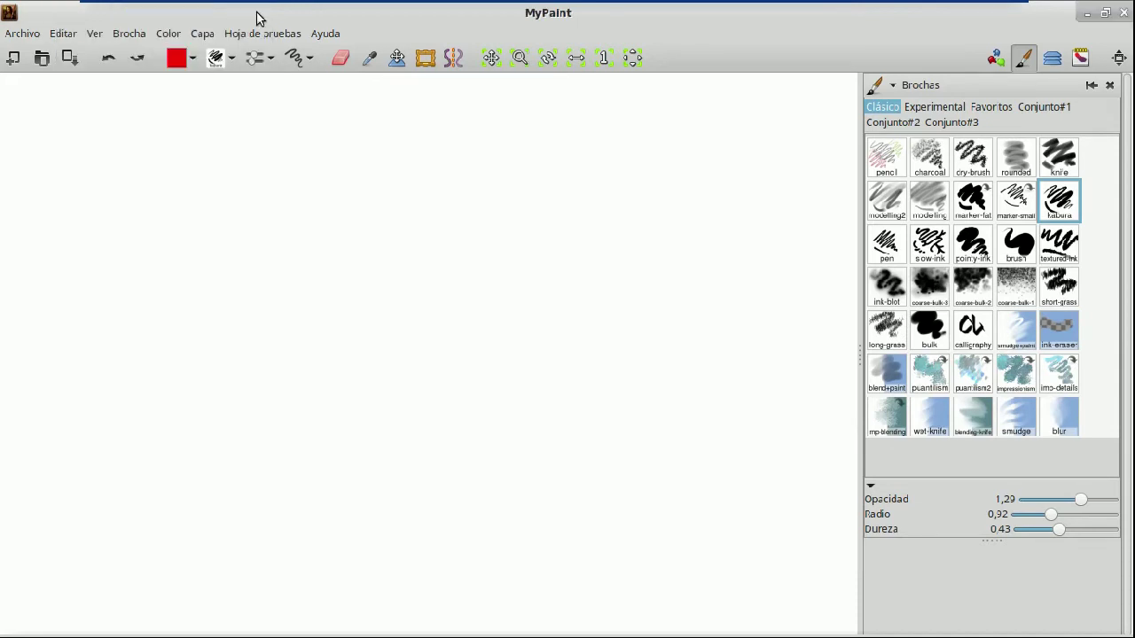
Hide the Brushes panel and show it again.
left_click(131, 33)
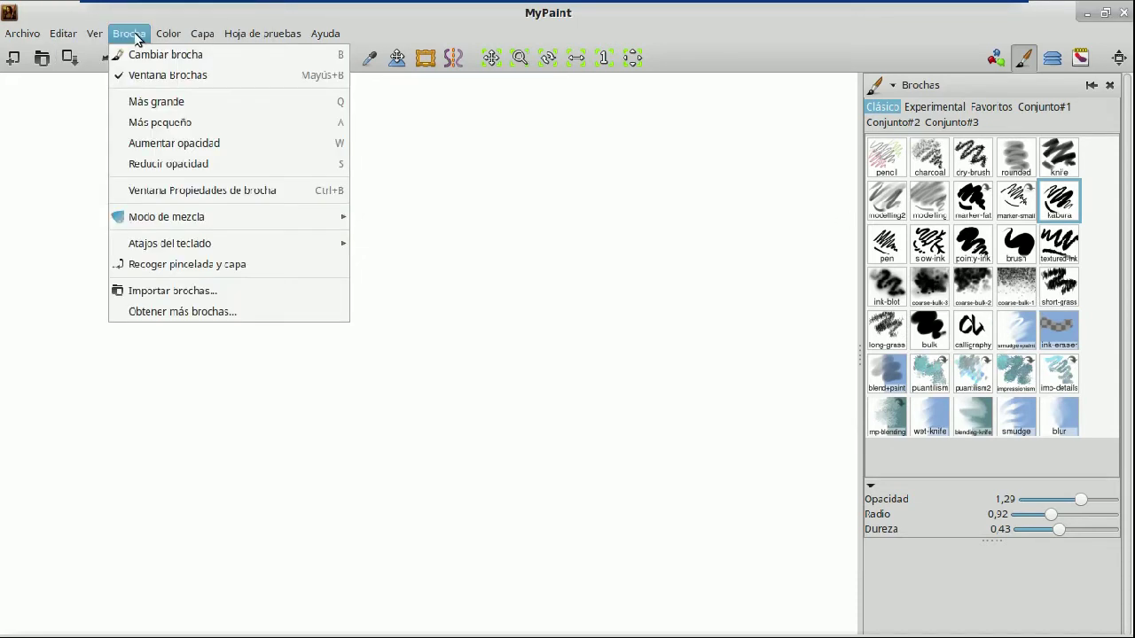
left_click(165, 82)
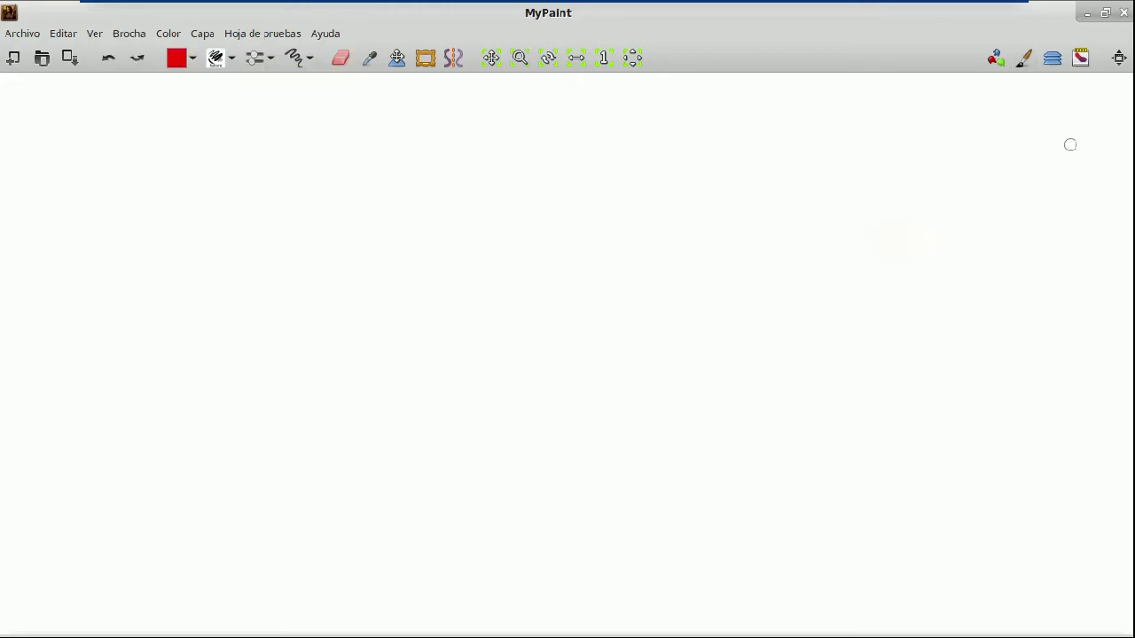
left_click(1024, 60)
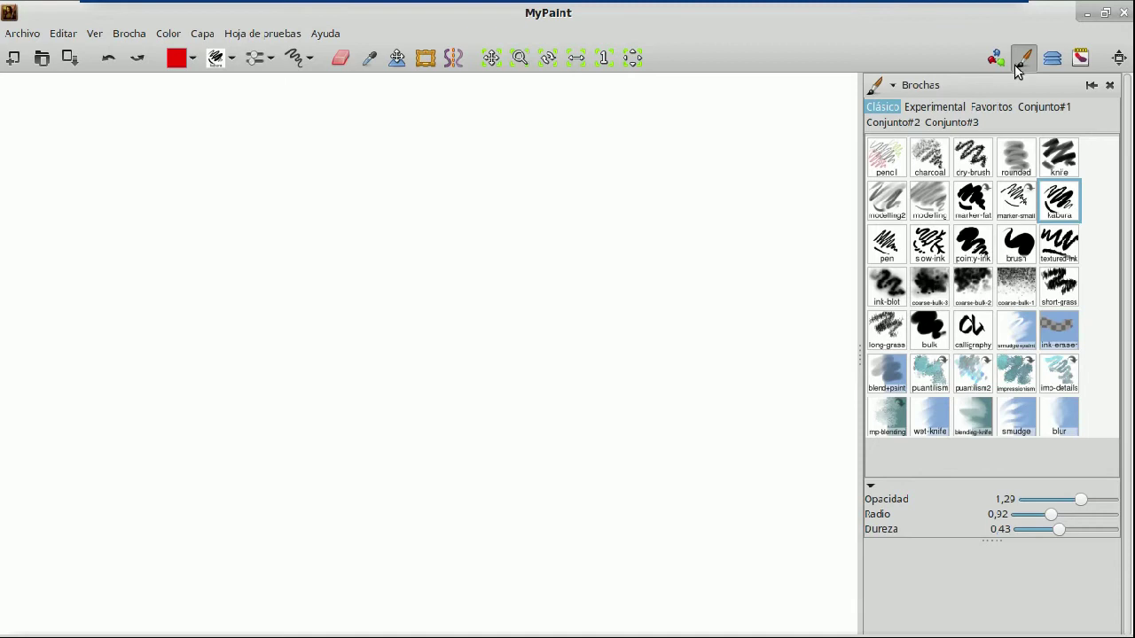
Review the brush commands and browse the brush groups in the quick brush chooser, returning to the Clásico group.
left_click(129, 33)
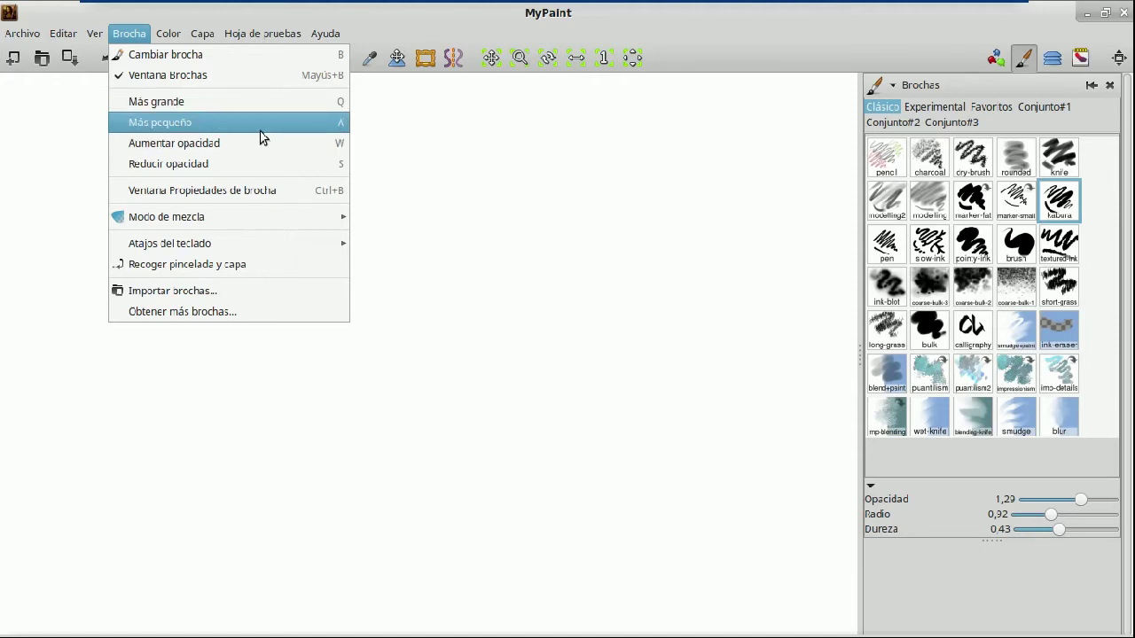
left_click(264, 190)
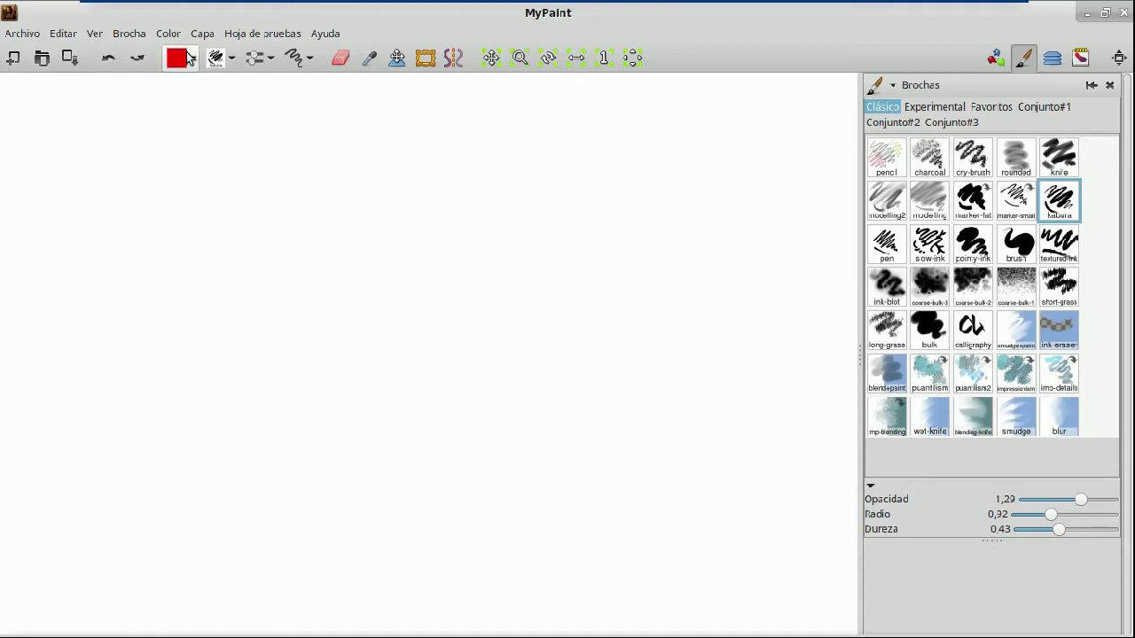
left_click(234, 59)
left_click(234, 59)
left_click(233, 60)
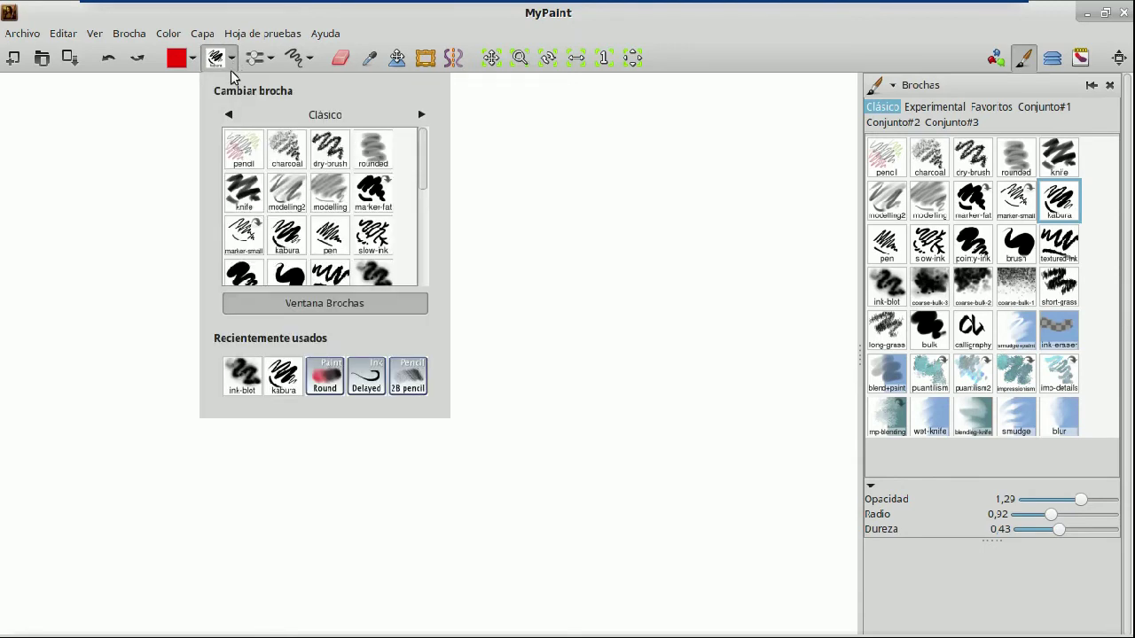
left_click(421, 115)
left_click(421, 115)
left_click(421, 114)
left_click(229, 115)
left_click(229, 115)
left_click(228, 115)
View the basic brush properties, and collapse and re-expand the opacity, radius and hardness settings below the brush list.
left_click(273, 63)
left_click(272, 62)
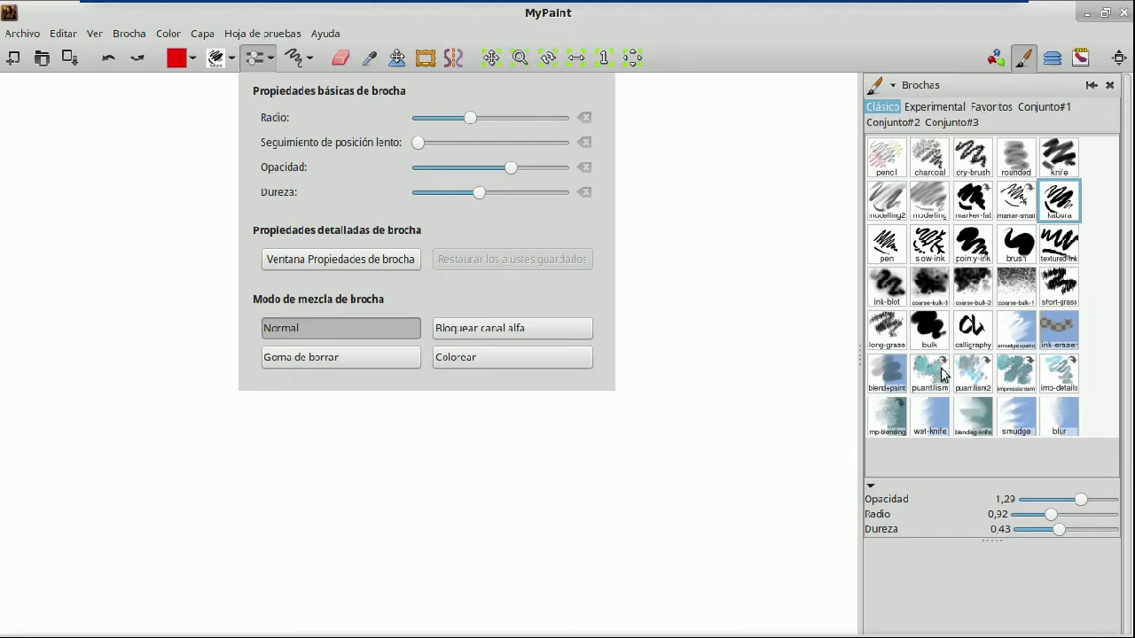
left_click(880, 494)
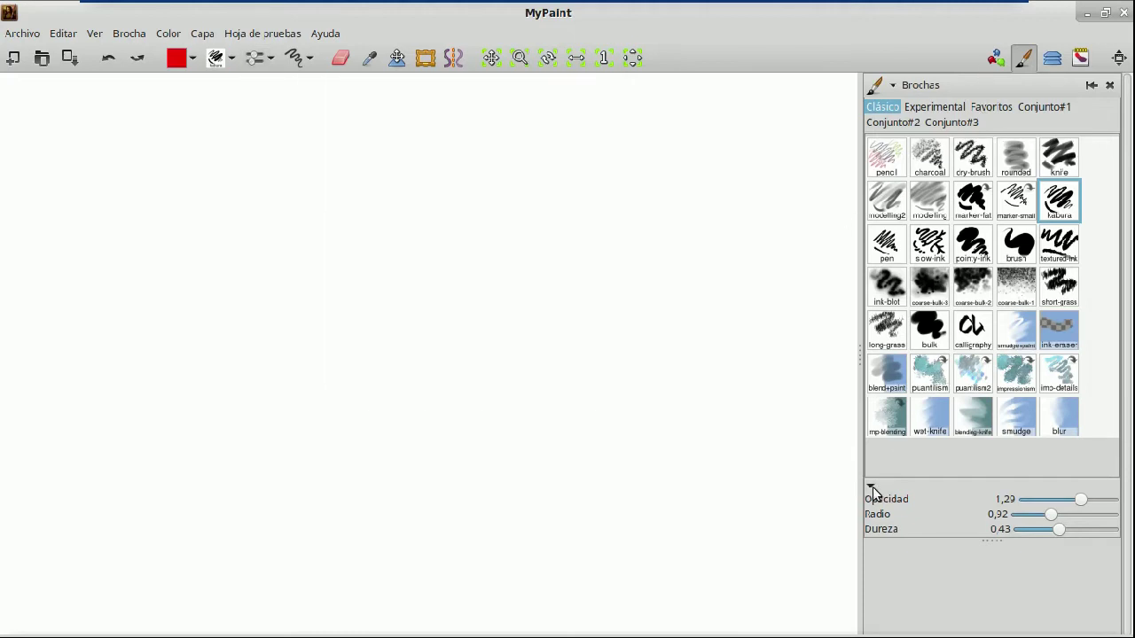
left_click(871, 488)
left_click(873, 484)
left_click(873, 482)
left_click(873, 483)
Draw a descending wavy red stroke with gradually increasing pressure using the kabura brush, and increase the brush radius to 2,22.
mouse_move(127, 206)
left_mouse_down()
mouse_move(197, 183)
mouse_move(147, 220)
mouse_move(146, 251)
mouse_move(228, 216)
mouse_move(224, 239)
mouse_move(171, 265)
mouse_move(141, 305)
mouse_move(246, 257)
mouse_move(240, 282)
mouse_move(156, 340)
mouse_move(185, 357)
mouse_move(251, 310)
mouse_move(260, 326)
mouse_move(218, 352)
mouse_move(191, 391)
mouse_move(283, 353)
mouse_move(278, 383)
mouse_move(233, 404)
mouse_move(203, 439)
mouse_move(309, 404)
left_mouse_up()
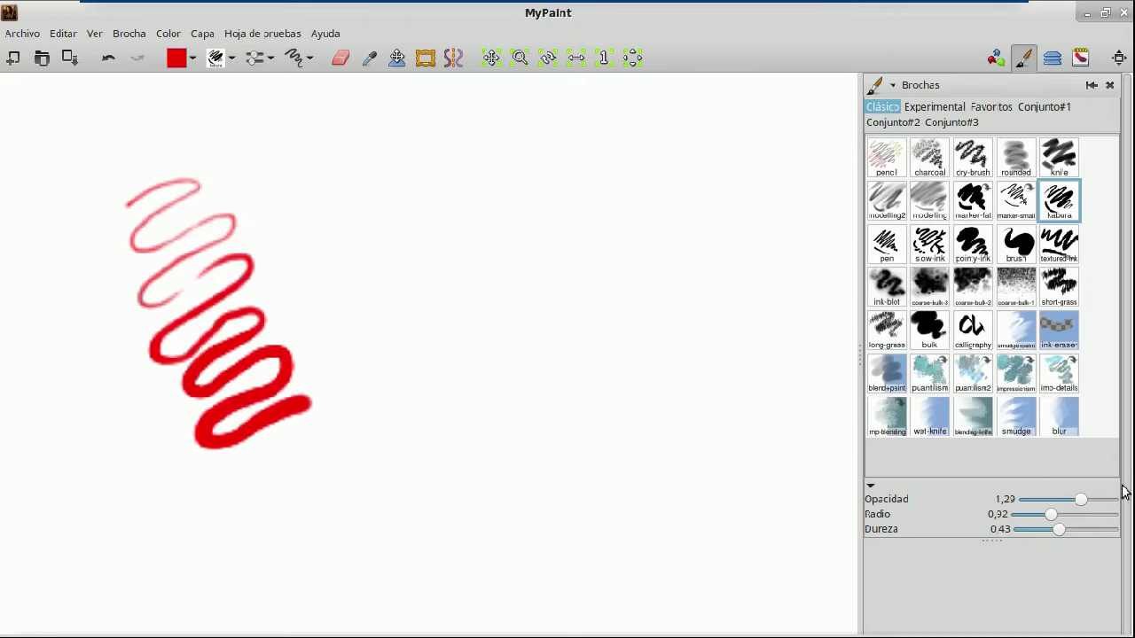
left_click(1060, 519)
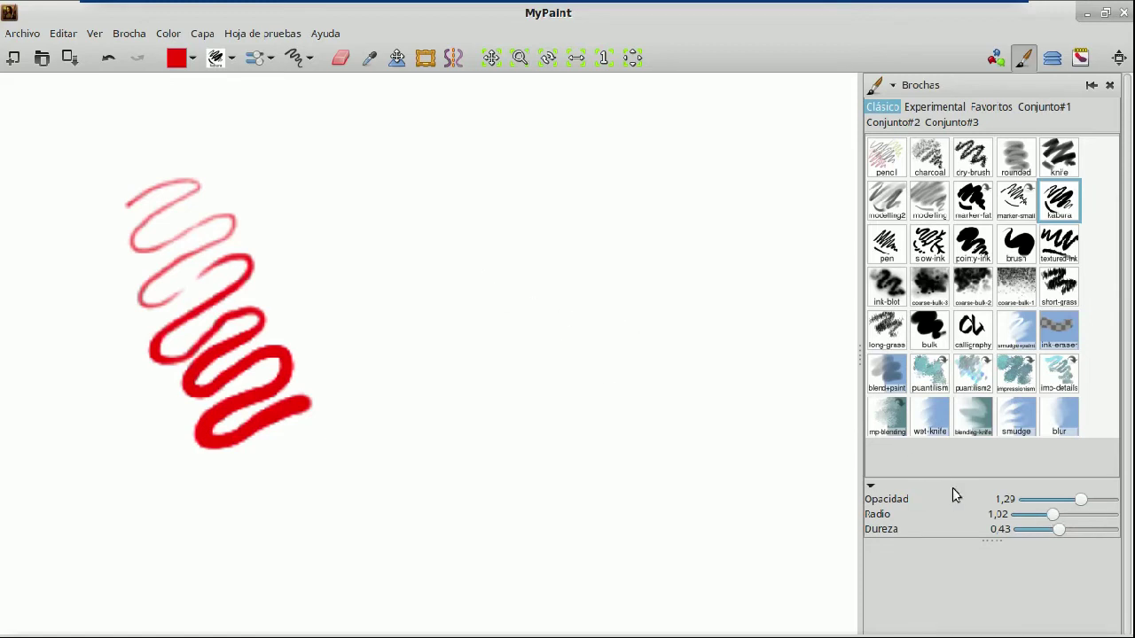
key("f")
key("f")
key("f")
key("f")
key("f")
key("f")
key("f")
key("f")
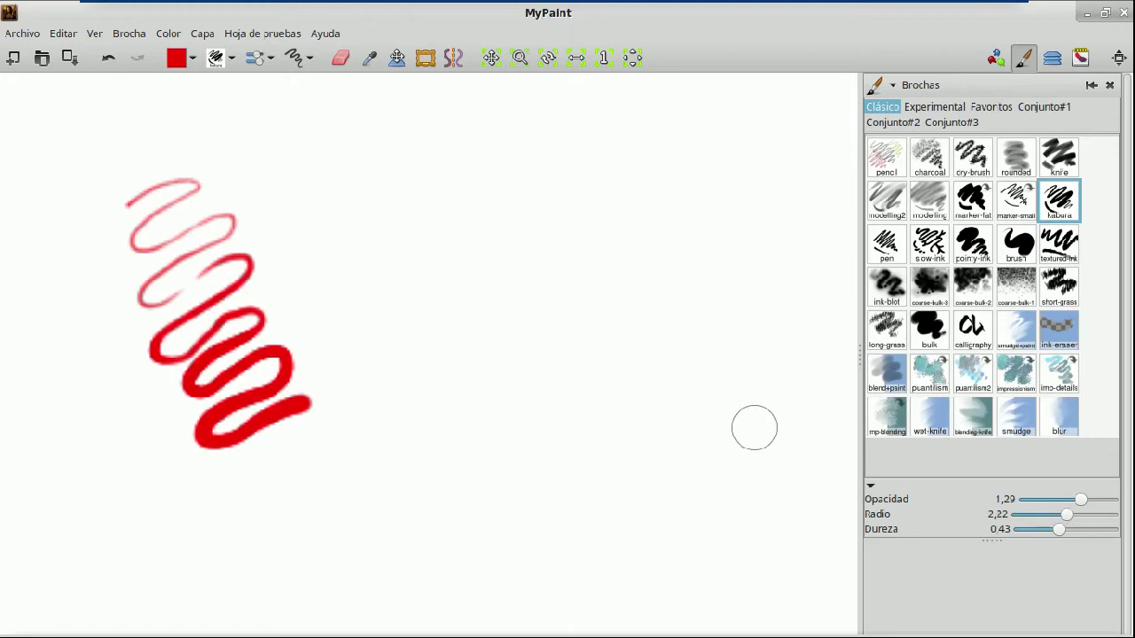
Reduce the brush radius to 0,42 and draw a short thin stroke on the blank area beside the wavy stroke.
mouse_move(1083, 516)
left_mouse_down()
mouse_move(1093, 526)
mouse_move(1061, 518)
left_mouse_up()
key("d")
key("d")
key("d")
key("d")
key("d")
key("d")
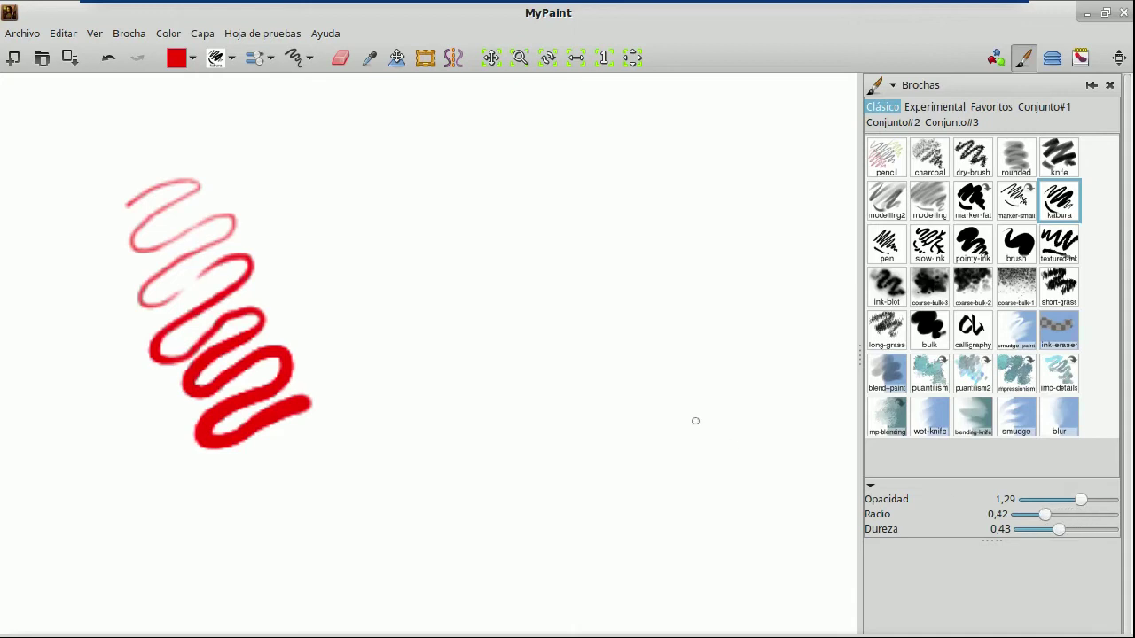
left_click_drag(568, 342, 624, 327)
Enlarge the brush radius and draw a short, very thick stroke just above the thin one.
key("f")
key("f")
key("f")
key("f")
key("f")
key("f")
key("f")
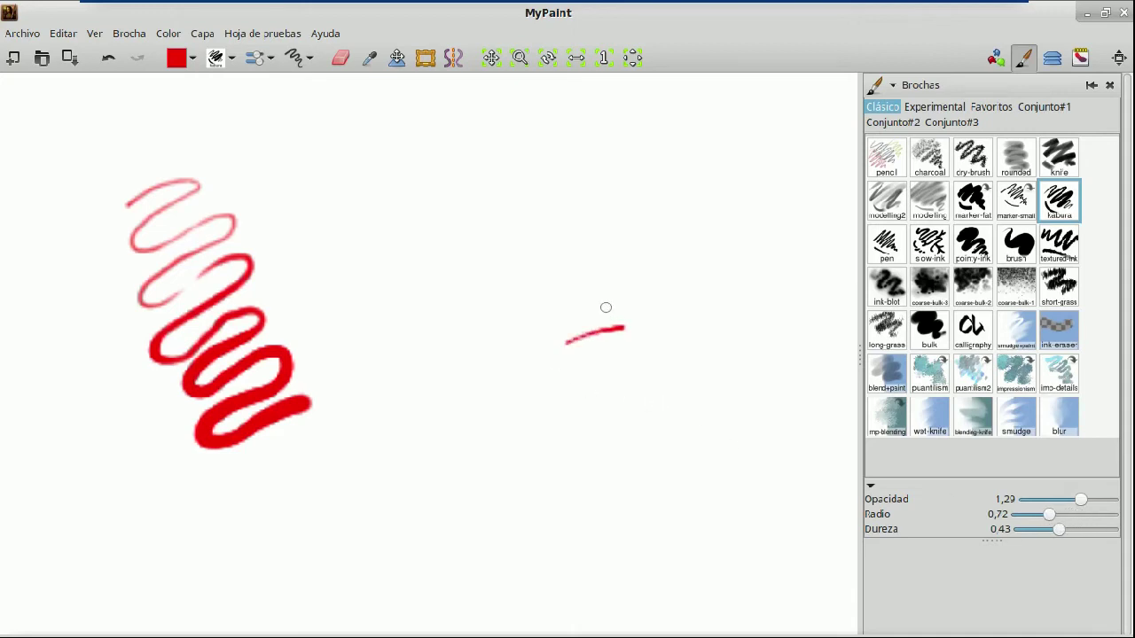
left_click_drag(548, 298, 635, 282)
Reduce the brush radius to -0,18 and draw a fine line and a small wavy stroke below the earlier samples.
key("d")
key("d")
key("d")
key("d")
key("d")
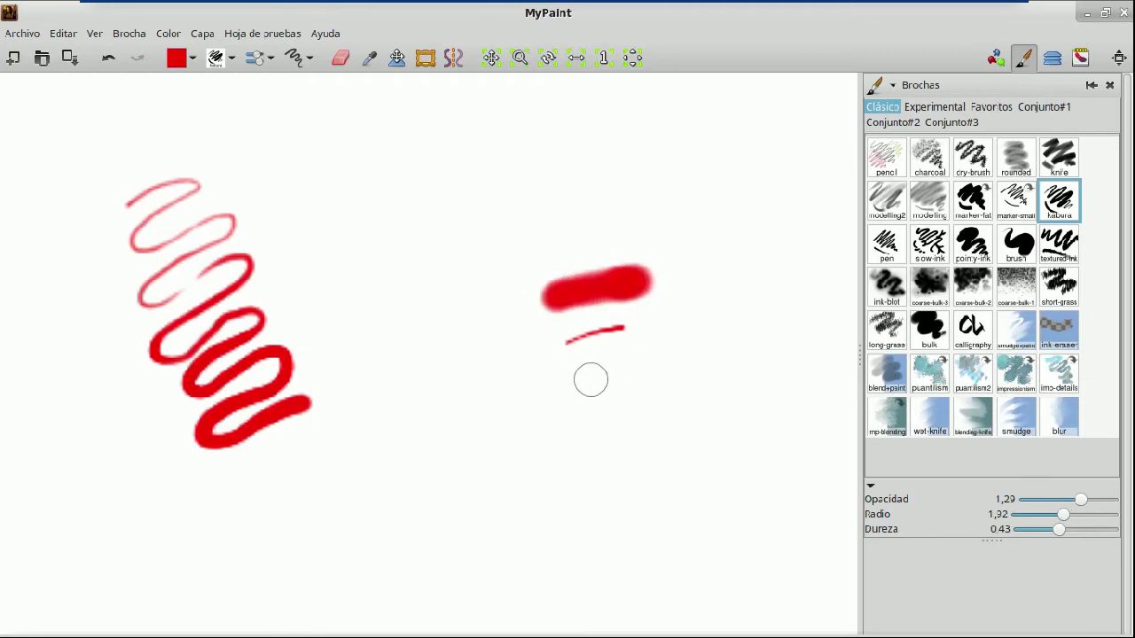
key("d")
key("d")
left_click_drag(600, 363, 660, 359)
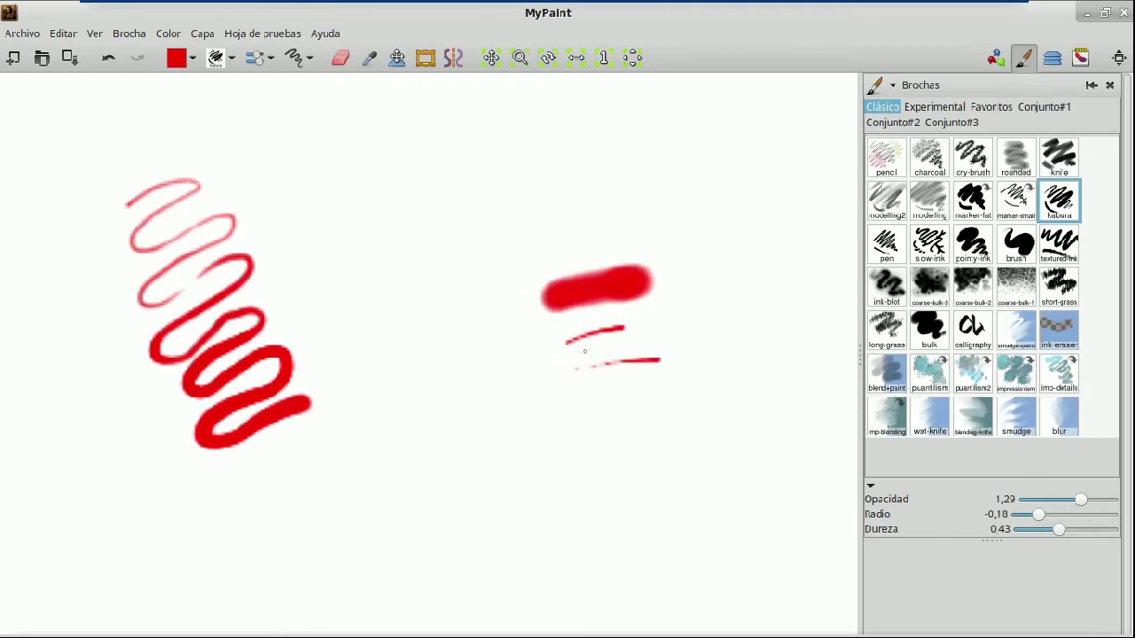
mouse_move(714, 401)
left_mouse_down()
mouse_move(614, 428)
mouse_move(714, 427)
mouse_move(638, 455)
left_mouse_up()
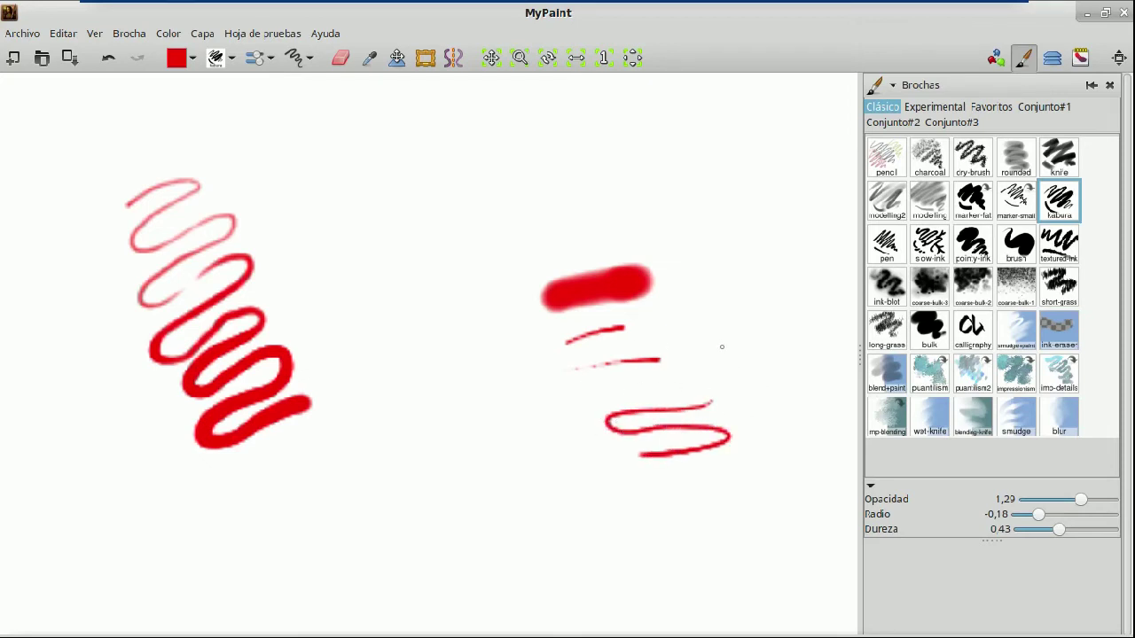
Set the brush radius to 0,57 and opacity to 2,00, and draw a solid zigzag beside the first wavy stroke.
left_click_drag(1065, 514, 1037, 513)
key("s")
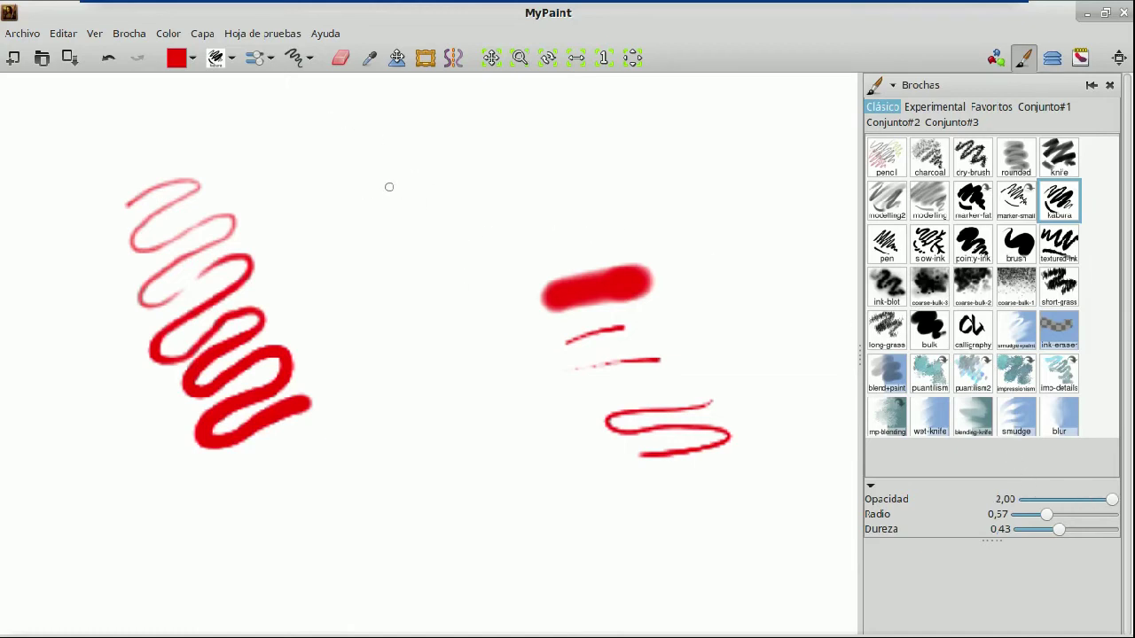
mouse_move(349, 183)
left_mouse_down()
mouse_move(384, 167)
mouse_move(336, 201)
mouse_move(375, 231)
mouse_move(449, 235)
left_mouse_up()
Lower the brush opacity and draw several faint strokes beside the solid zigzag.
key("a")
key("a")
mouse_move(524, 193)
left_mouse_down()
mouse_move(495, 180)
mouse_move(530, 160)
mouse_move(581, 182)
mouse_move(583, 198)
mouse_move(622, 209)
left_mouse_up()
left_click_drag(547, 239, 530, 244)
Raise the brush opacity and draw a small opaque zigzag beneath the solid one.
key("s")
key("s")
key("s")
key("s")
key("s")
left_click_drag(420, 266, 443, 321)
Lower the brush opacity to 0,34 and draw a small translucent zigzag below the faint strokes.
key("a")
key("a")
key("a")
mouse_move(497, 265)
left_mouse_down()
mouse_move(524, 273)
mouse_move(525, 330)
left_mouse_up()
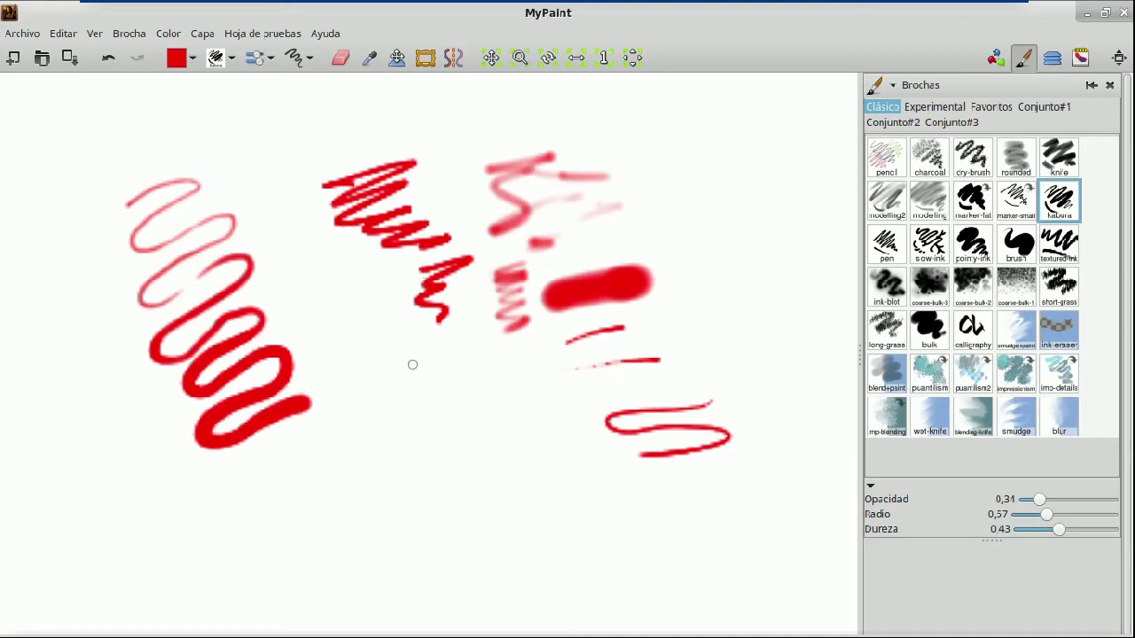
Raise the brush opacity to 1,11 and draw a small squiggle and a looping stroke below the zigzags.
key("s")
key("s")
key("s")
left_click_drag(481, 305, 476, 331)
mouse_move(408, 289)
left_mouse_down()
mouse_move(361, 331)
mouse_move(447, 335)
left_mouse_up()
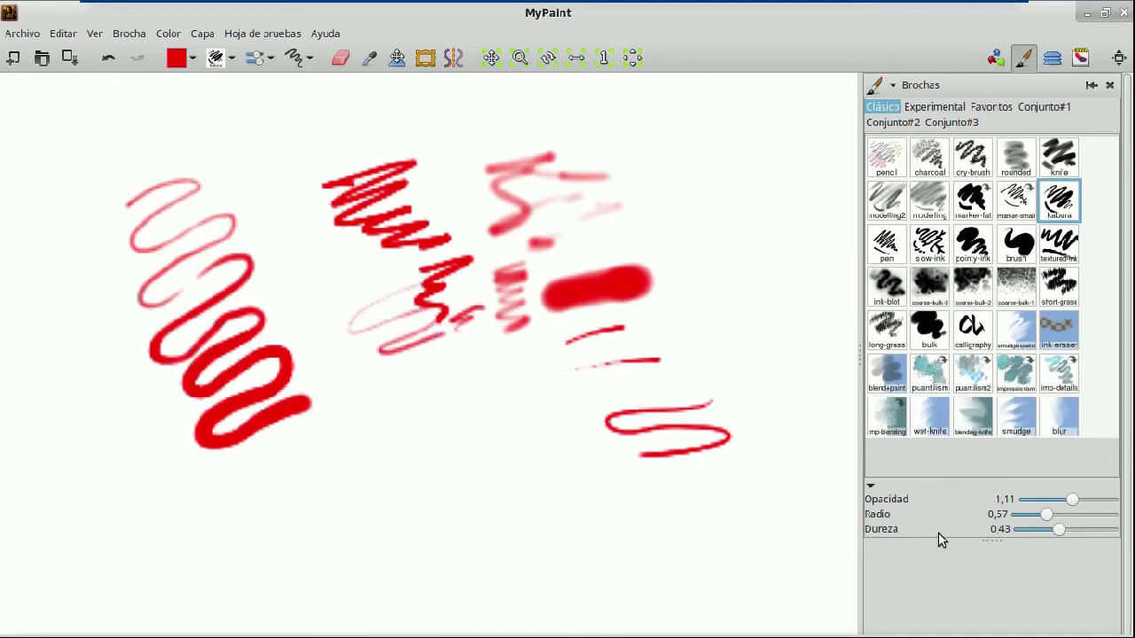
Draw one long wavy stroke at hardness 0,06 and another beside it at hardness 1,00.
left_click_drag(1060, 531, 1016, 531)
mouse_move(409, 391)
left_mouse_down()
mouse_move(431, 412)
mouse_move(498, 399)
mouse_move(420, 460)
mouse_move(512, 452)
mouse_move(494, 479)
mouse_move(424, 516)
mouse_move(495, 506)
mouse_move(510, 541)
mouse_move(429, 566)
mouse_move(517, 586)
left_mouse_up()
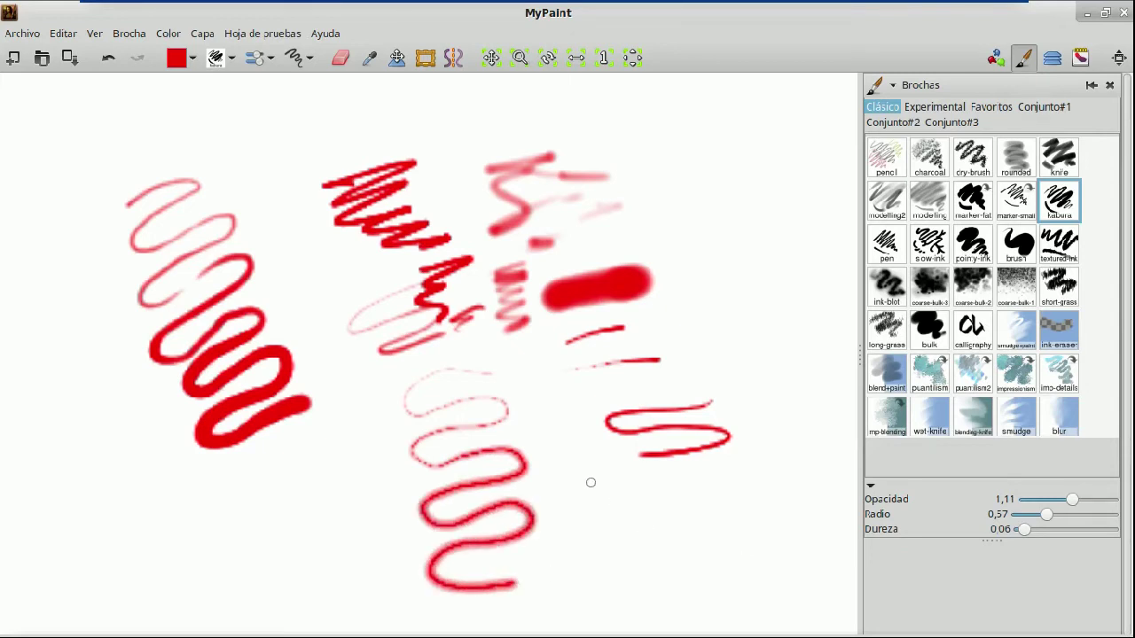
left_click_drag(1024, 529, 1116, 529)
mouse_move(617, 371)
left_mouse_down()
mouse_move(572, 369)
mouse_move(555, 388)
mouse_move(577, 399)
mouse_move(624, 390)
mouse_move(639, 407)
mouse_move(569, 432)
mouse_move(572, 456)
mouse_move(653, 455)
mouse_move(651, 485)
mouse_move(580, 517)
mouse_move(620, 541)
mouse_move(667, 534)
mouse_move(678, 565)
mouse_move(595, 592)
left_mouse_up()
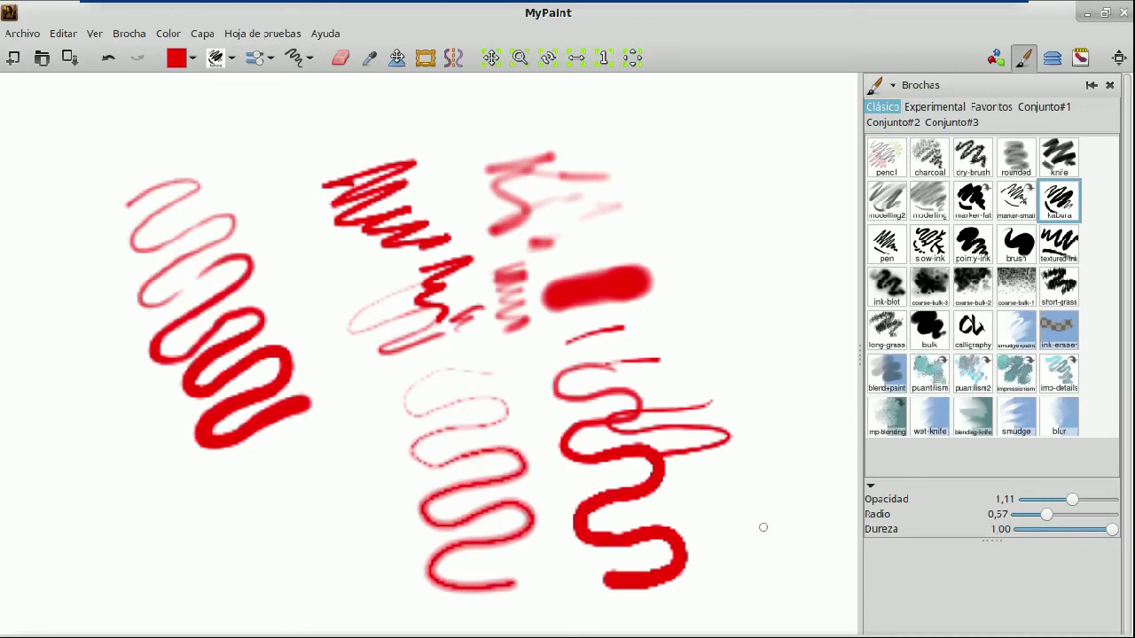
Set the brush hardness to 0,34 and draw a short wavy stroke near the right edge of the samples.
left_click_drag(1111, 530, 1058, 533)
mouse_move(726, 315)
left_mouse_down()
mouse_move(686, 326)
mouse_move(715, 343)
mouse_move(708, 367)
mouse_move(738, 367)
mouse_move(762, 387)
mouse_move(741, 424)
left_mouse_up()
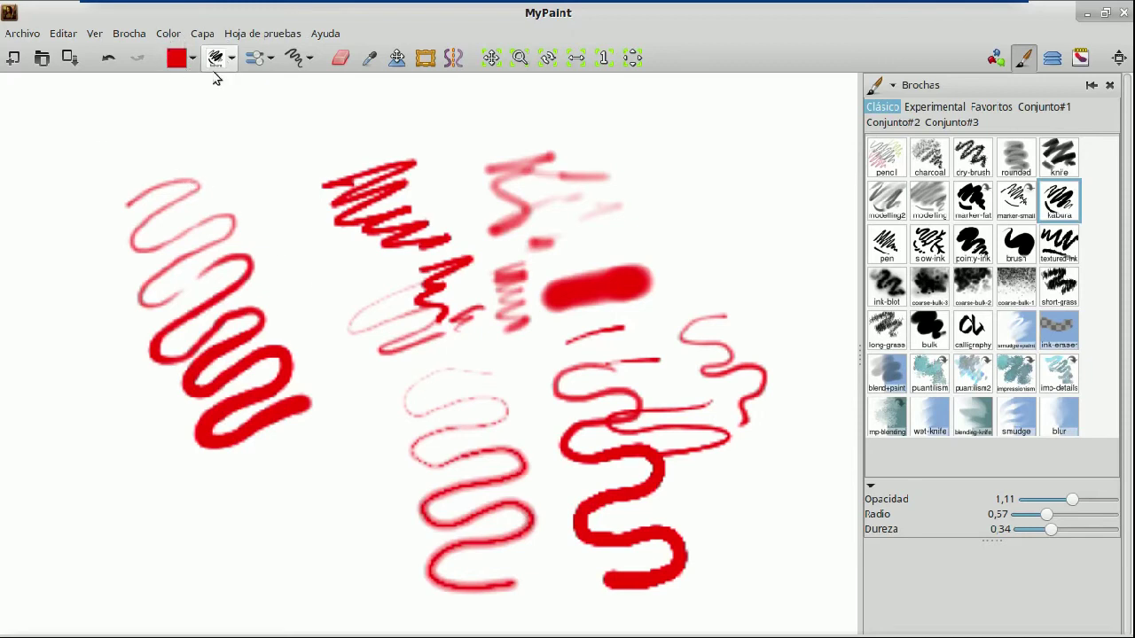
Reset the brush radius, opacity and hardness to their default values in the basic brush properties.
left_click(272, 62)
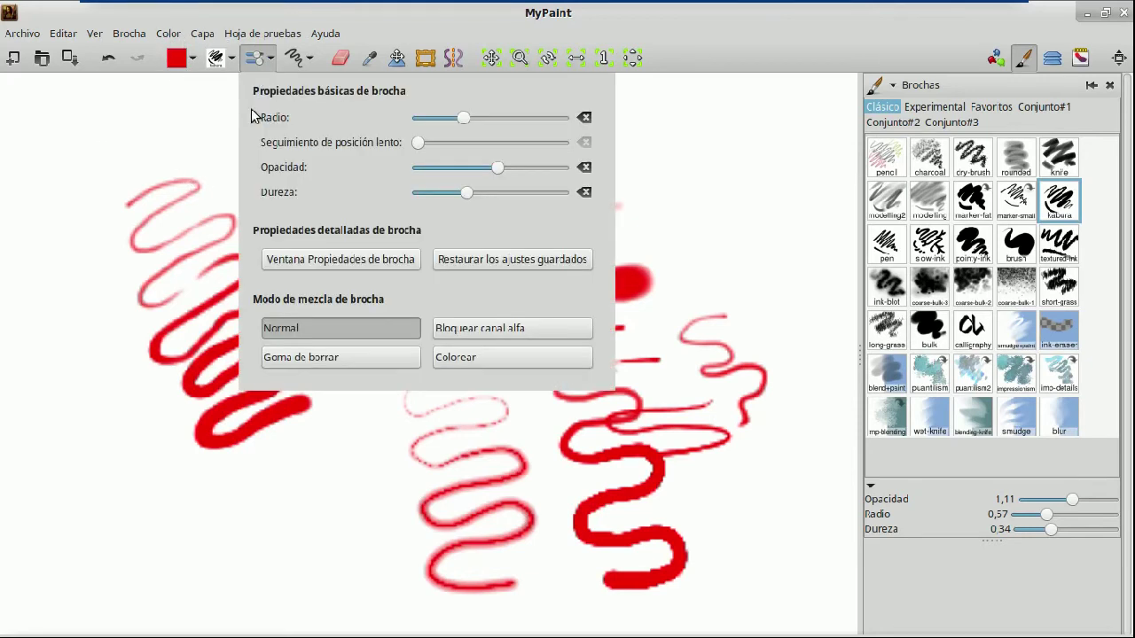
left_click(584, 117)
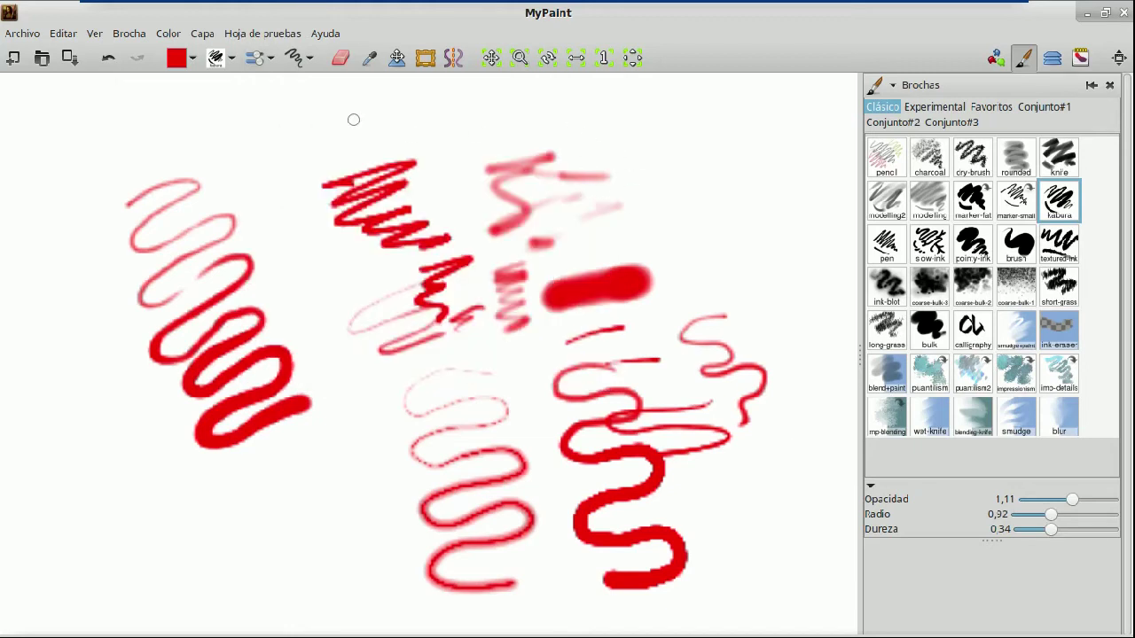
left_click(263, 57)
left_click(585, 167)
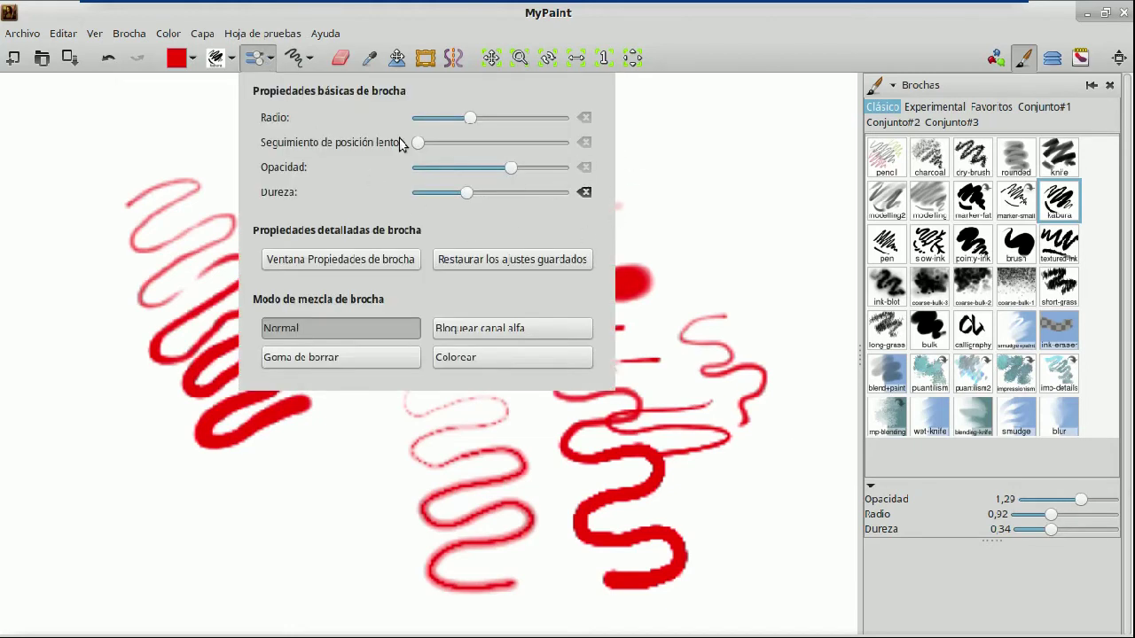
left_click(272, 64)
left_click(584, 192)
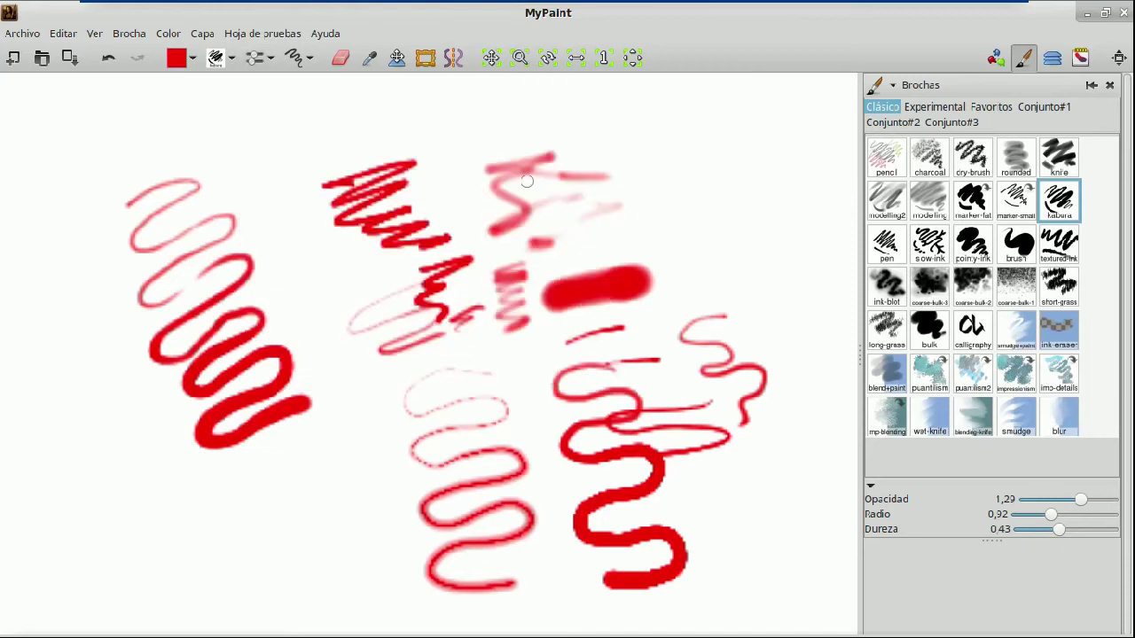
Increase the brush's slow position tracking and draw smooth looping strokes in the upper part of the canvas.
left_click(260, 61)
left_click_drag(417, 143, 481, 143)
mouse_move(650, 149)
left_mouse_down()
mouse_move(710, 153)
mouse_move(697, 171)
mouse_move(660, 169)
mouse_move(632, 193)
mouse_move(664, 210)
mouse_move(702, 187)
mouse_move(724, 215)
mouse_move(698, 228)
mouse_move(665, 222)
mouse_move(664, 258)
mouse_move(725, 247)
mouse_move(755, 192)
mouse_move(701, 117)
mouse_move(617, 145)
left_mouse_up()
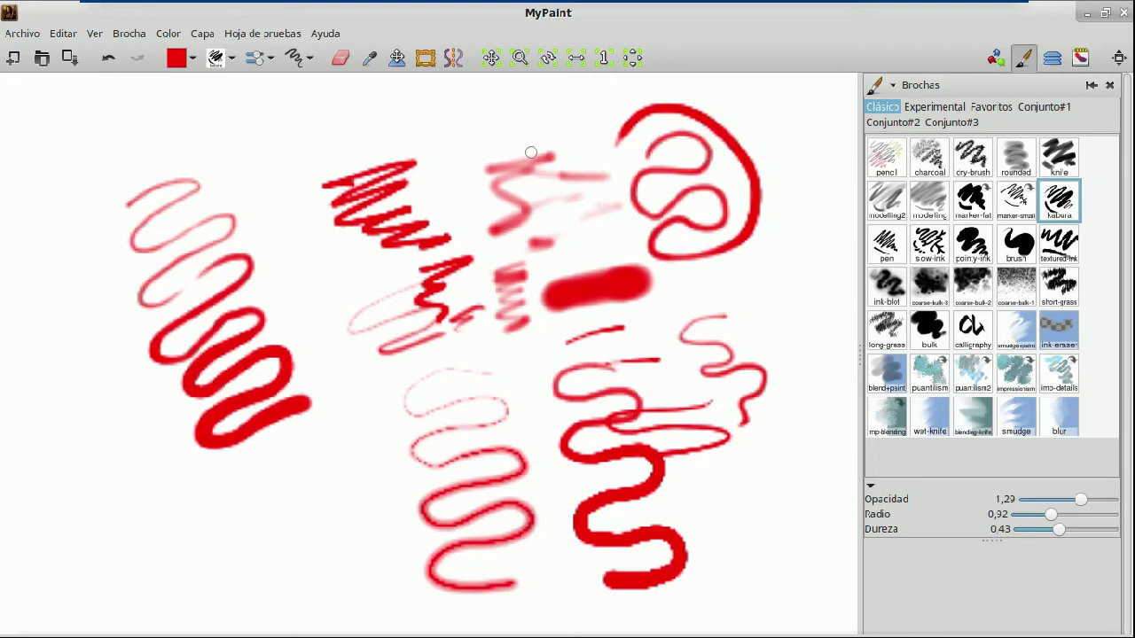
mouse_move(314, 112)
left_mouse_down()
mouse_move(291, 97)
mouse_move(254, 105)
mouse_move(273, 133)
mouse_move(301, 111)
mouse_move(329, 117)
mouse_move(313, 141)
mouse_move(251, 120)
mouse_move(232, 160)
mouse_move(339, 134)
mouse_move(241, 187)
mouse_move(343, 170)
mouse_move(235, 194)
mouse_move(331, 216)
mouse_move(265, 244)
mouse_move(353, 227)
left_mouse_up()
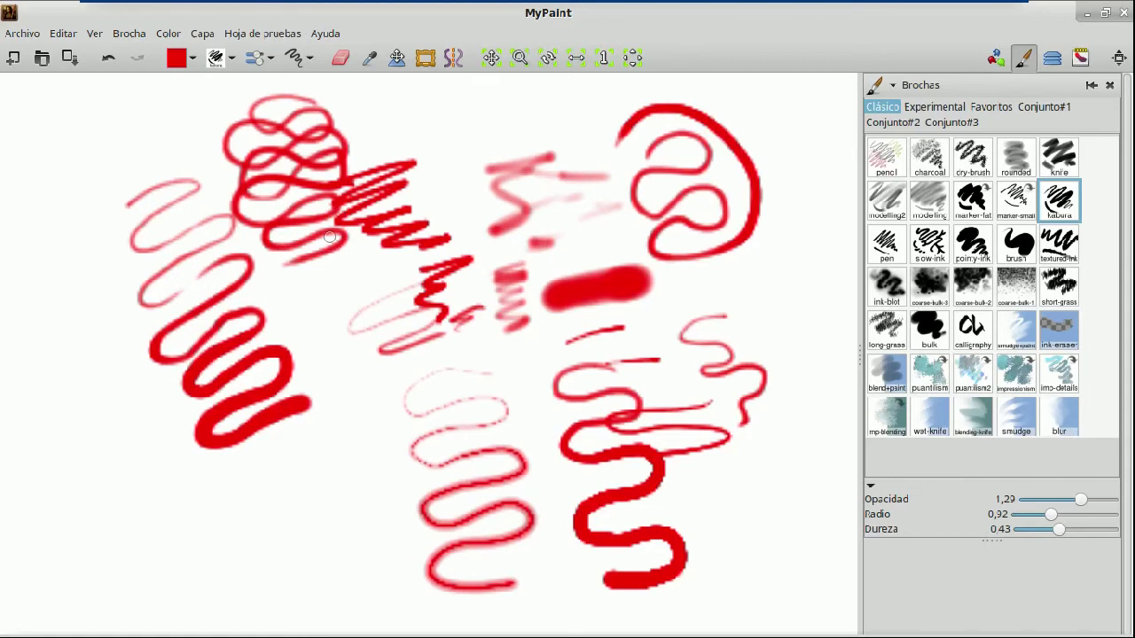
Reset the brush's slow position tracking to its default value.
left_click(271, 61)
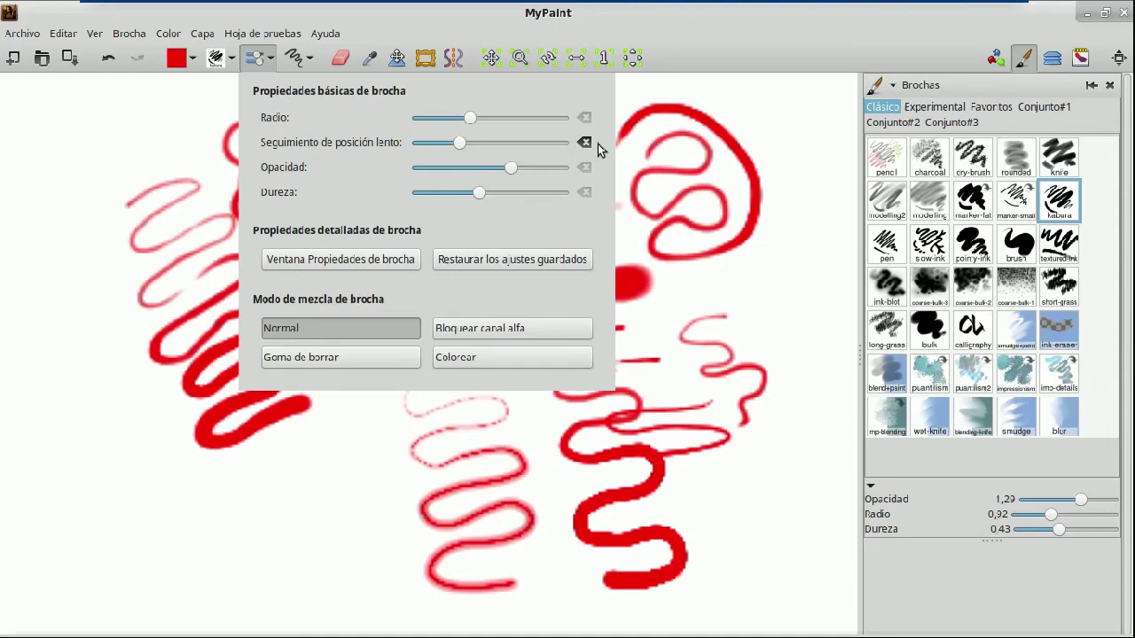
left_click(584, 143)
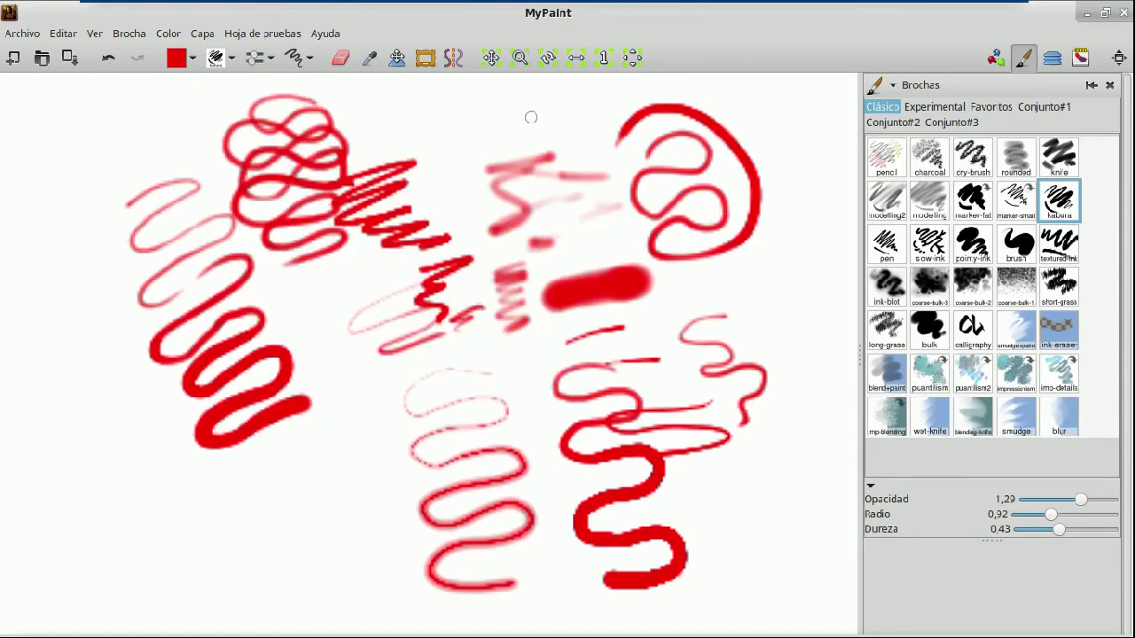
Draw a tight wavy stroke with the kabura brush in the upper part of the canvas, between the looping strokes and the faint marks.
mouse_move(406, 113)
left_mouse_down()
mouse_move(502, 104)
mouse_move(473, 142)
mouse_move(412, 172)
mouse_move(547, 213)
left_mouse_up()
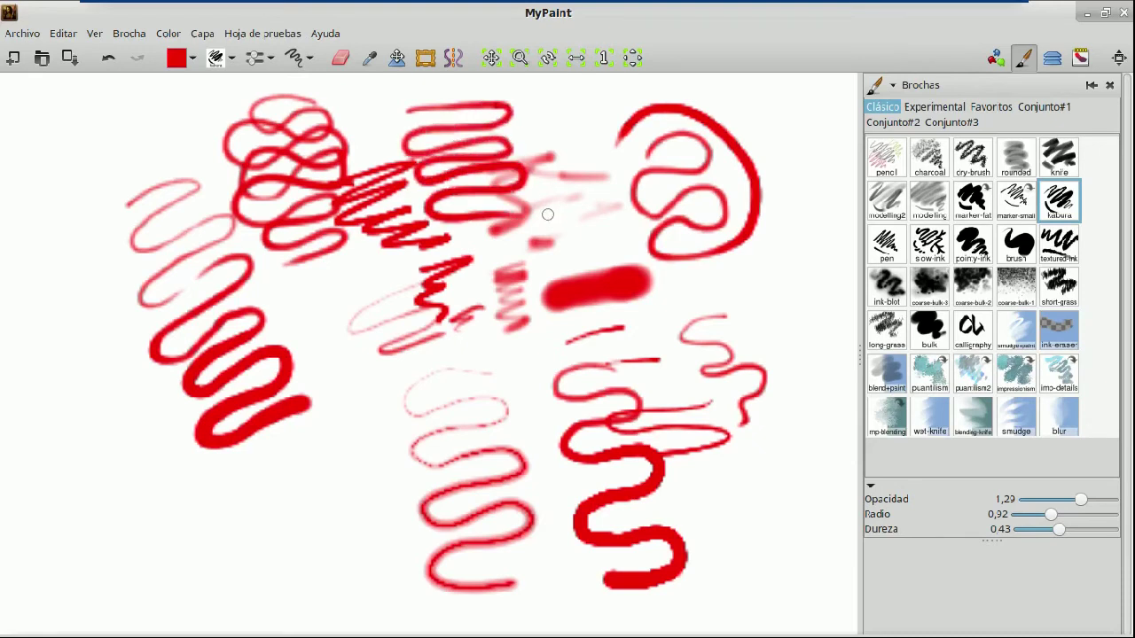
Open the detailed brush properties editor for kabura, examine its basic settings and the remaining setting categories, and close it.
left_click(257, 58)
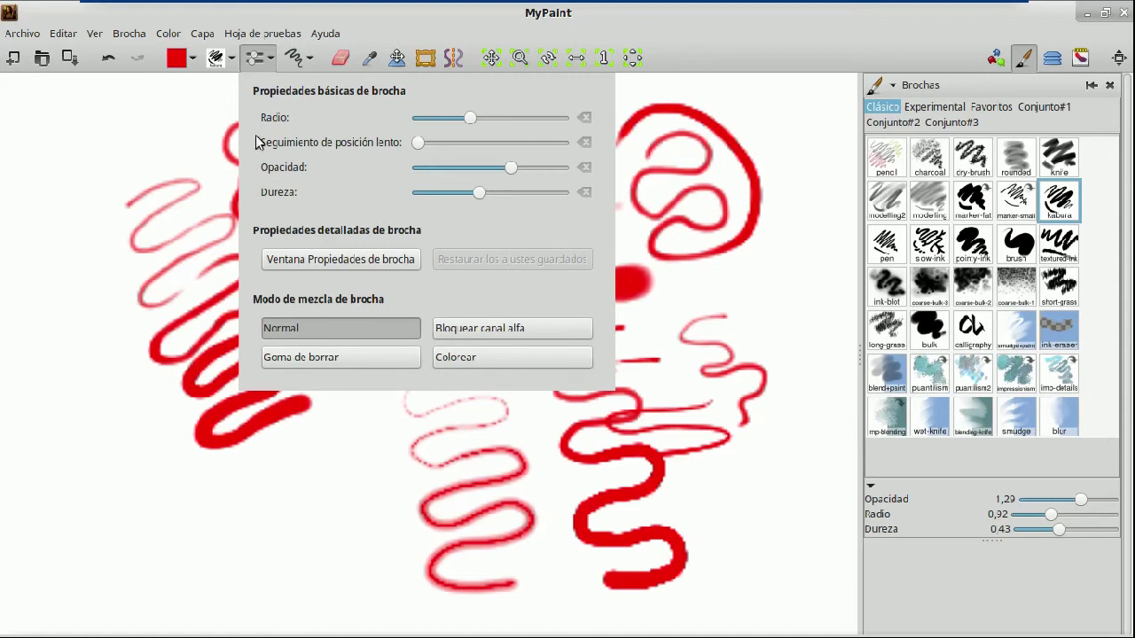
left_click(361, 266)
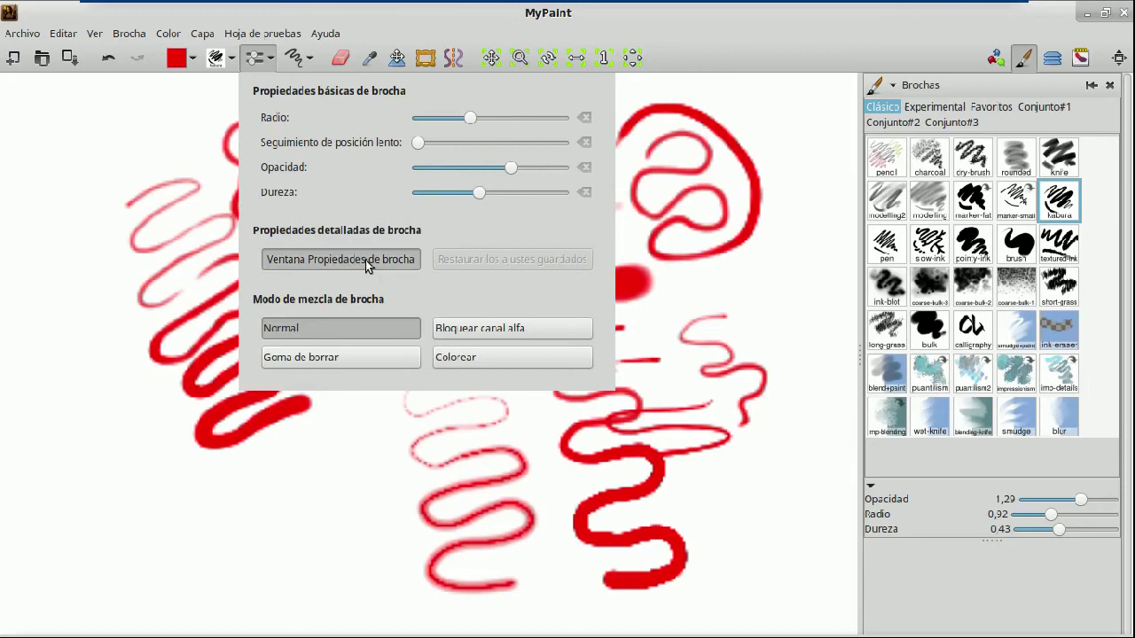
left_click_drag(780, 303, 620, 168)
mouse_move(786, 357)
left_mouse_down()
mouse_move(773, 464)
mouse_move(797, 342)
left_mouse_up()
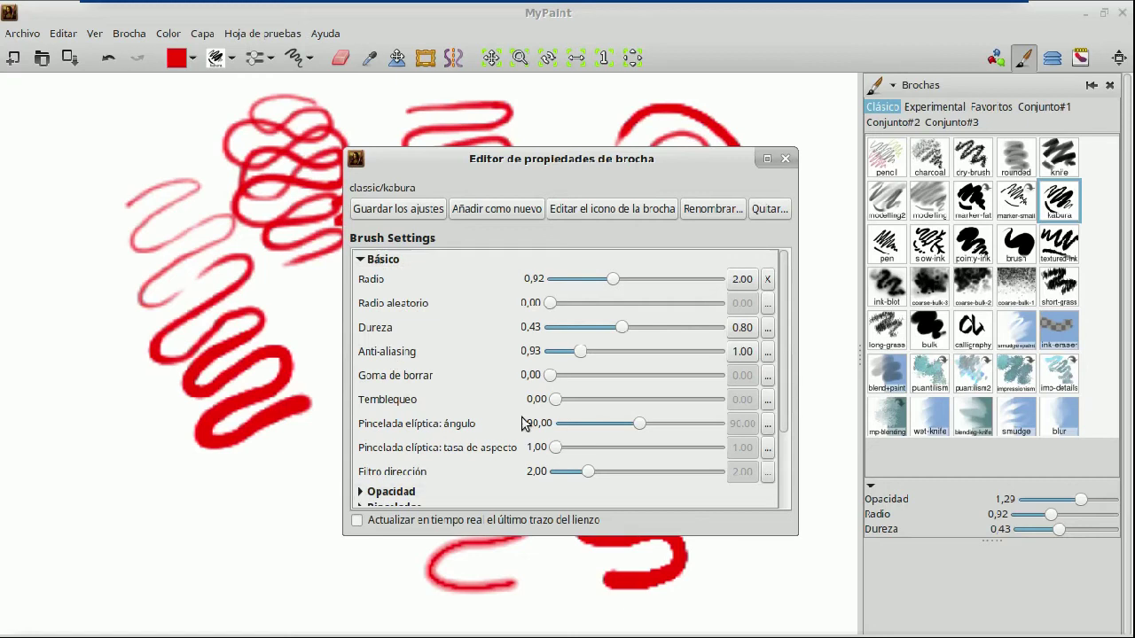
left_click_drag(785, 350, 778, 446)
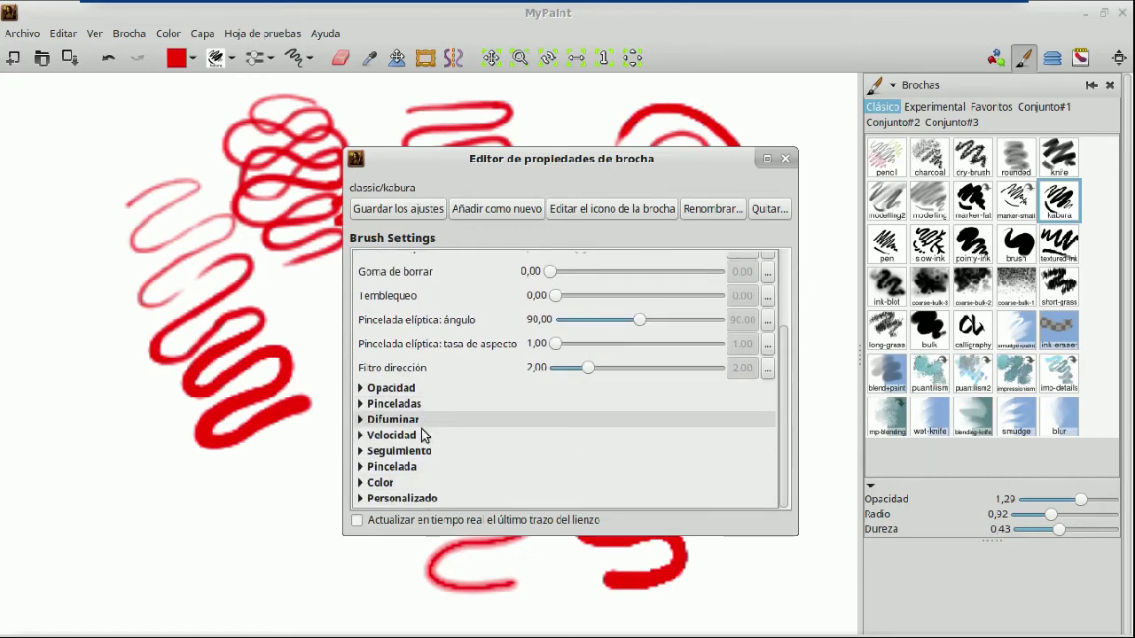
left_click(786, 158)
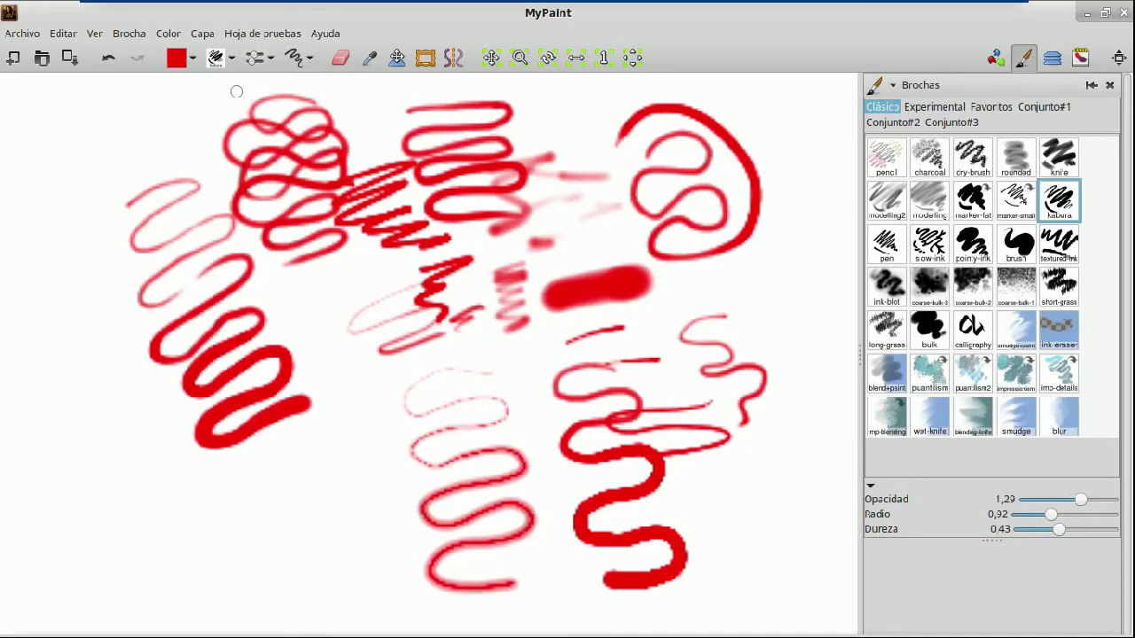
Start a new blank canvas and look up the option for obtaining more brushes.
key("ctrl+n")
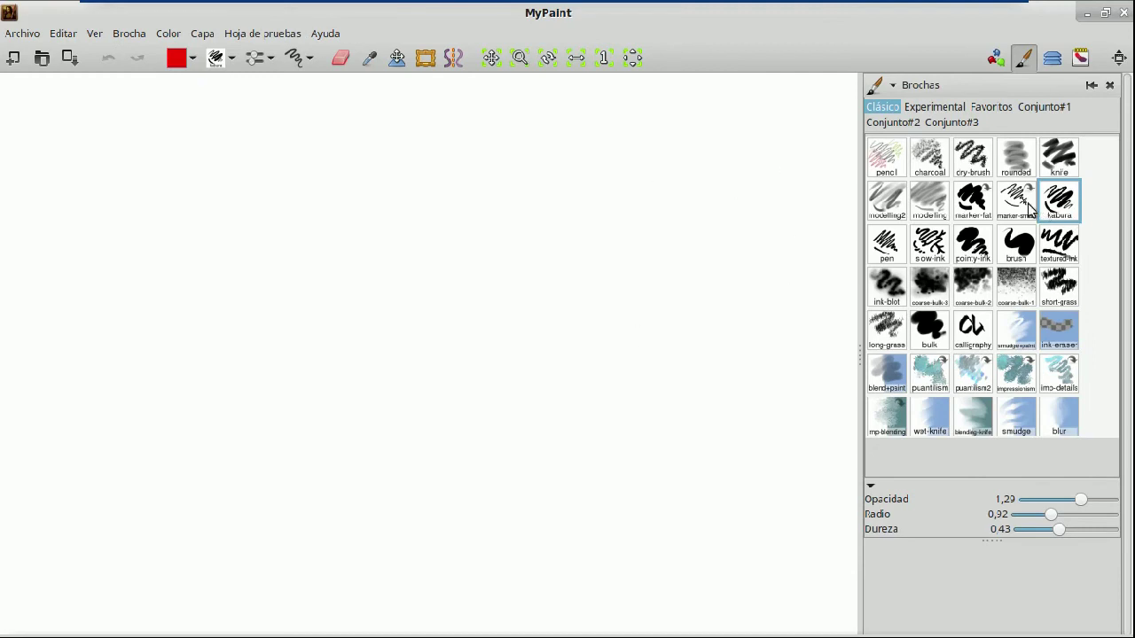
left_click(135, 33)
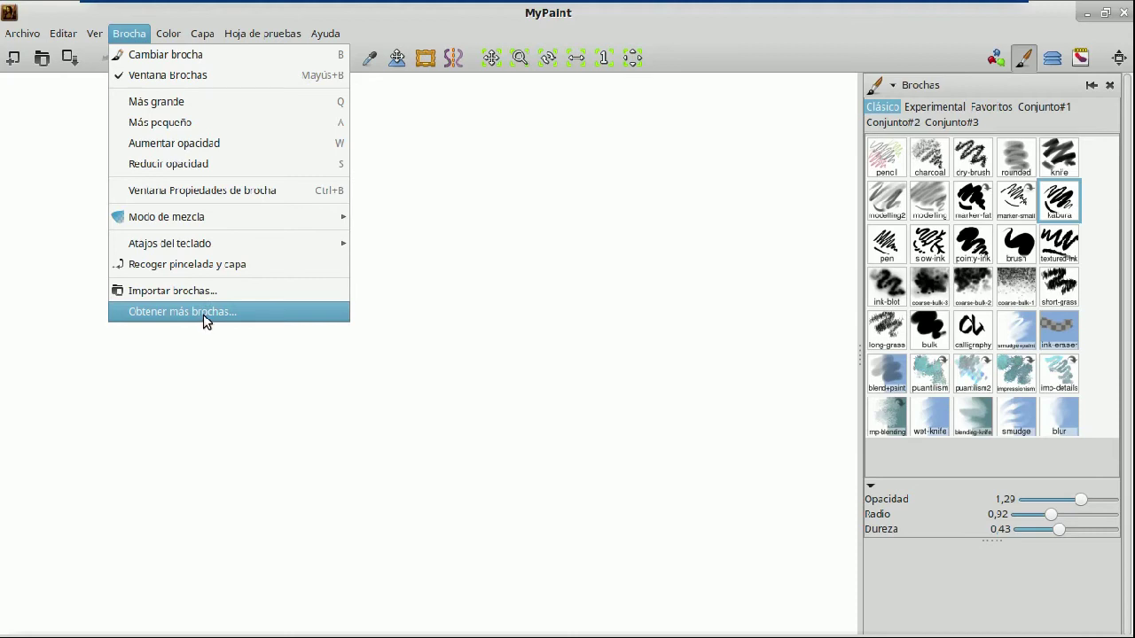
left_click(642, 197)
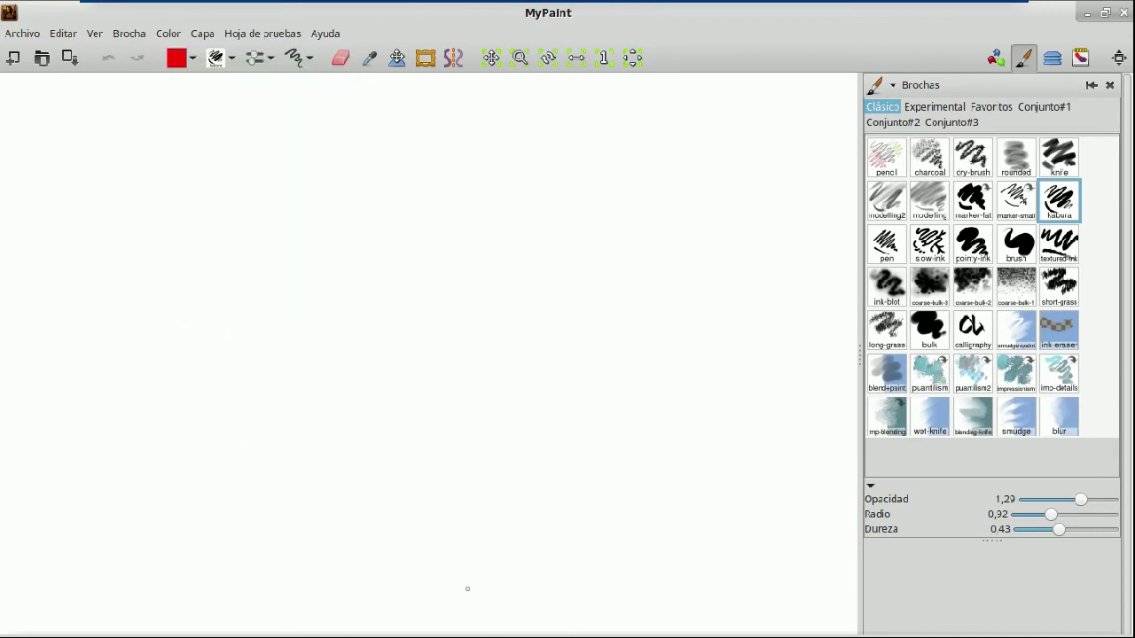
Switch to Chrome and examine the MyPaint wiki home page on GitHub, including its documentation, tutorial and brush package links.
left_click(357, 628)
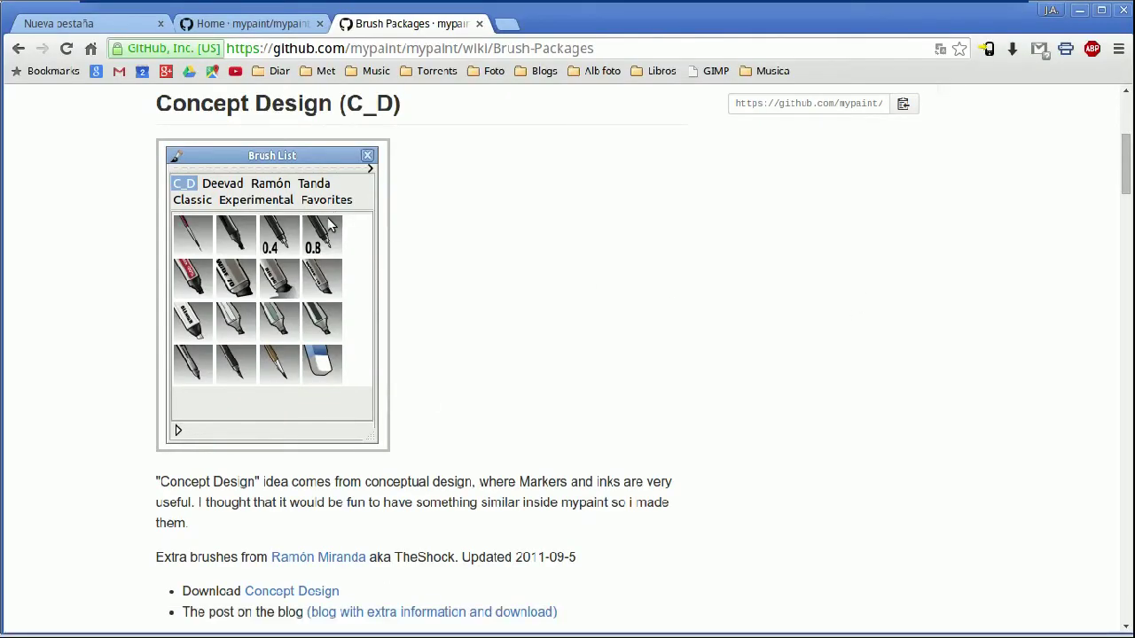
left_click(266, 27)
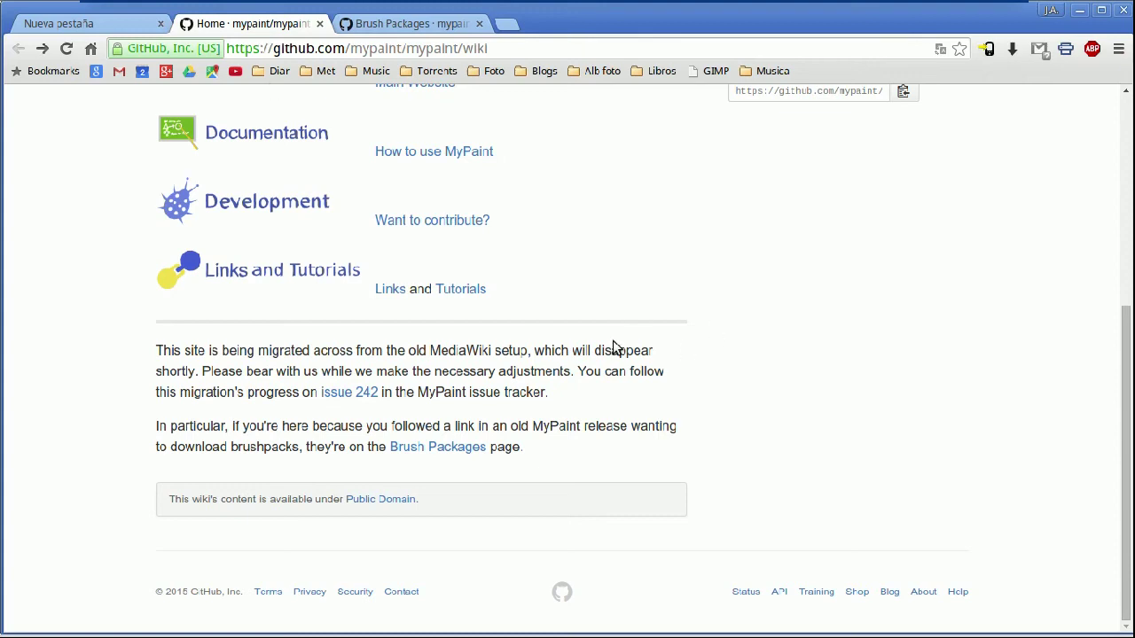
left_click_drag(1127, 415, 1123, 182)
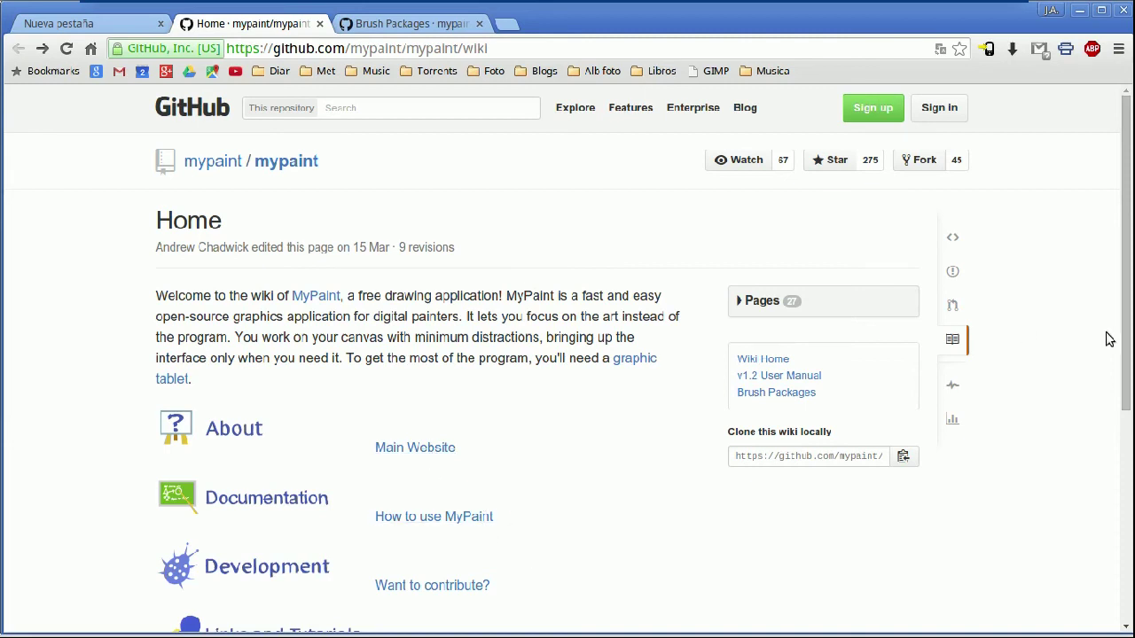
left_click_drag(1127, 396, 1126, 510)
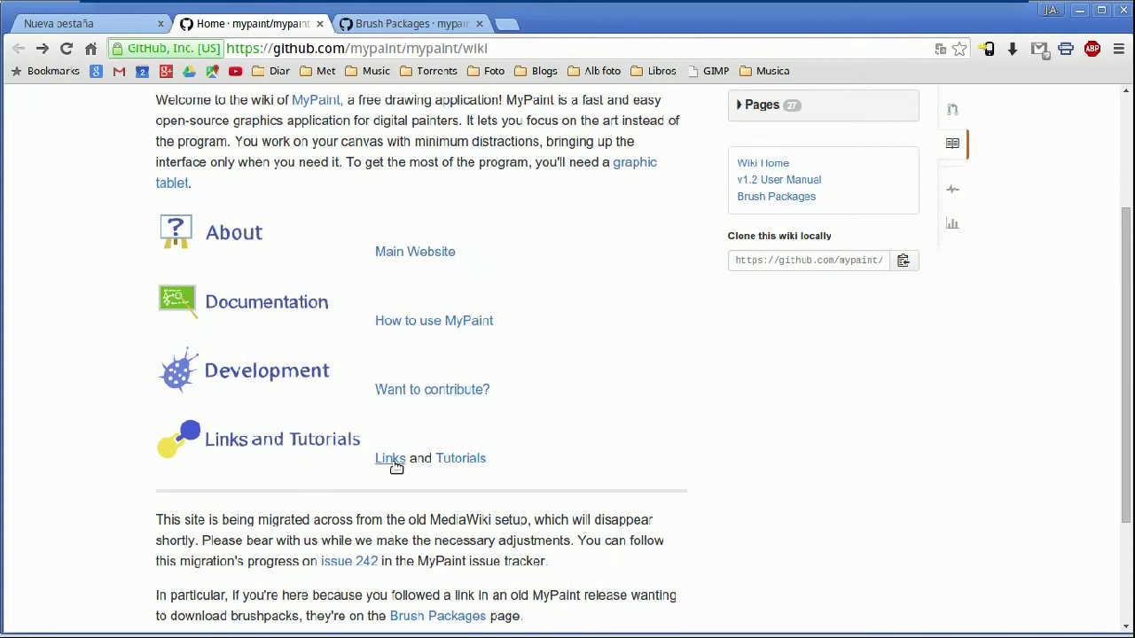
scroll(1125, 457, "down", 3)
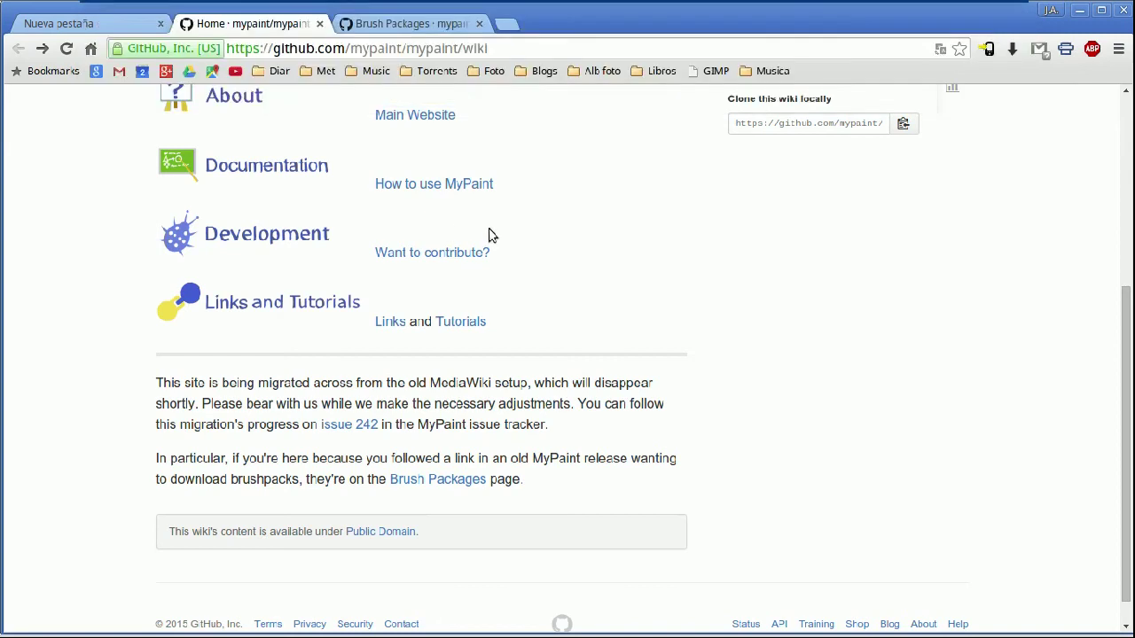
Examine the wiki's Brush Packages page, looking over the Concept Design, Ramon2, Deevad, Tone, Kaerhon and 08 brush sets.
left_click(431, 25)
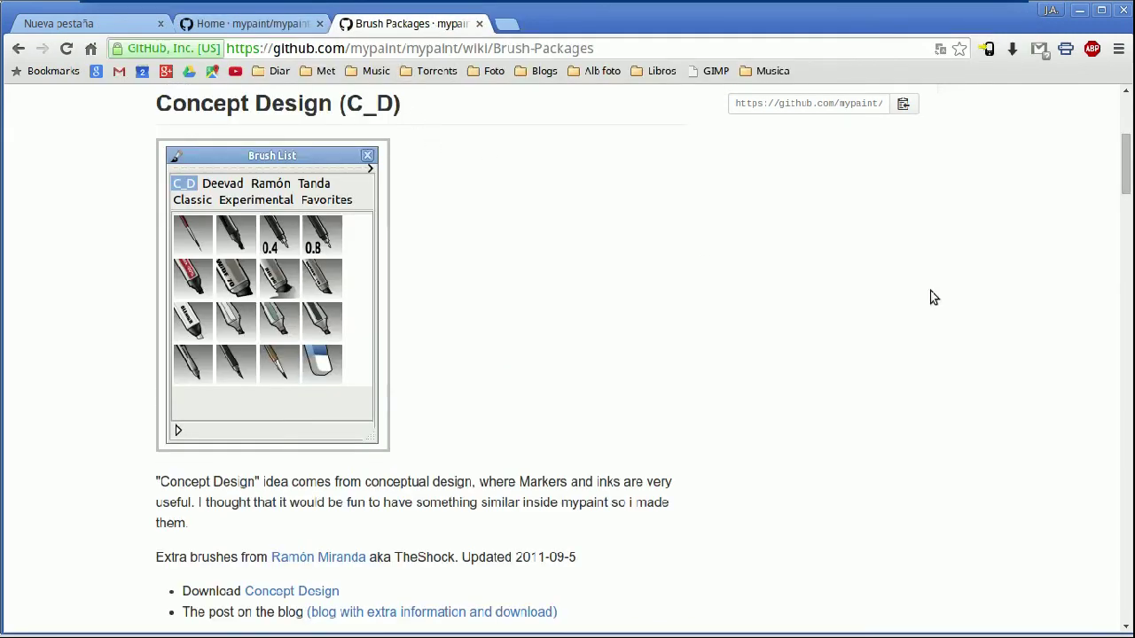
scroll(1125, 177, "up", 5)
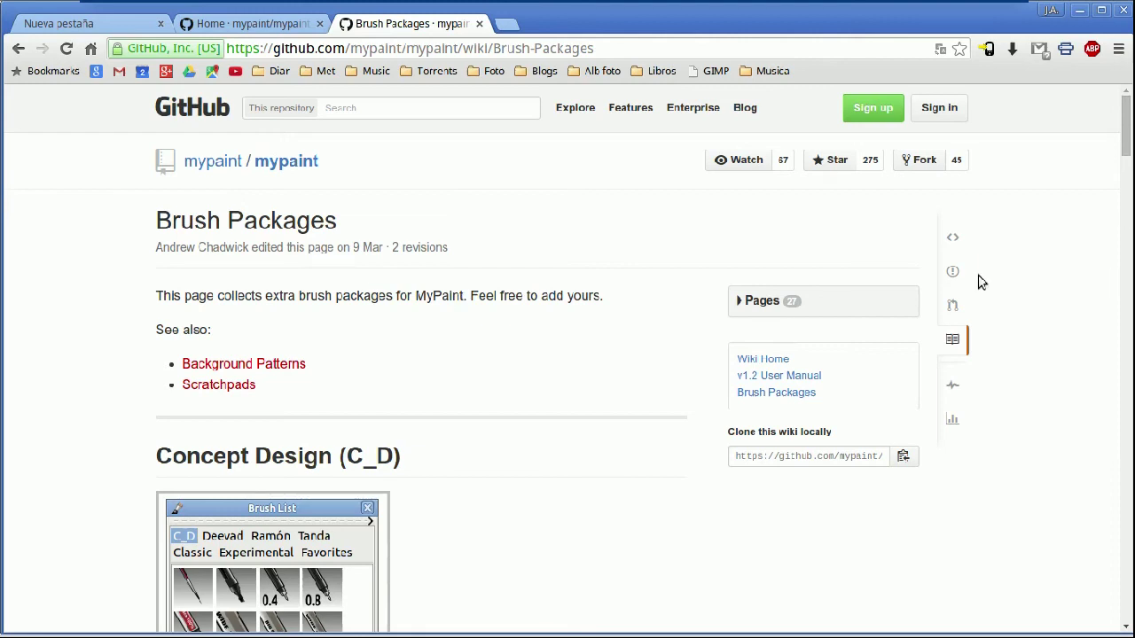
scroll(750, 253, "down", 5)
scroll(299, 387, "down", 10)
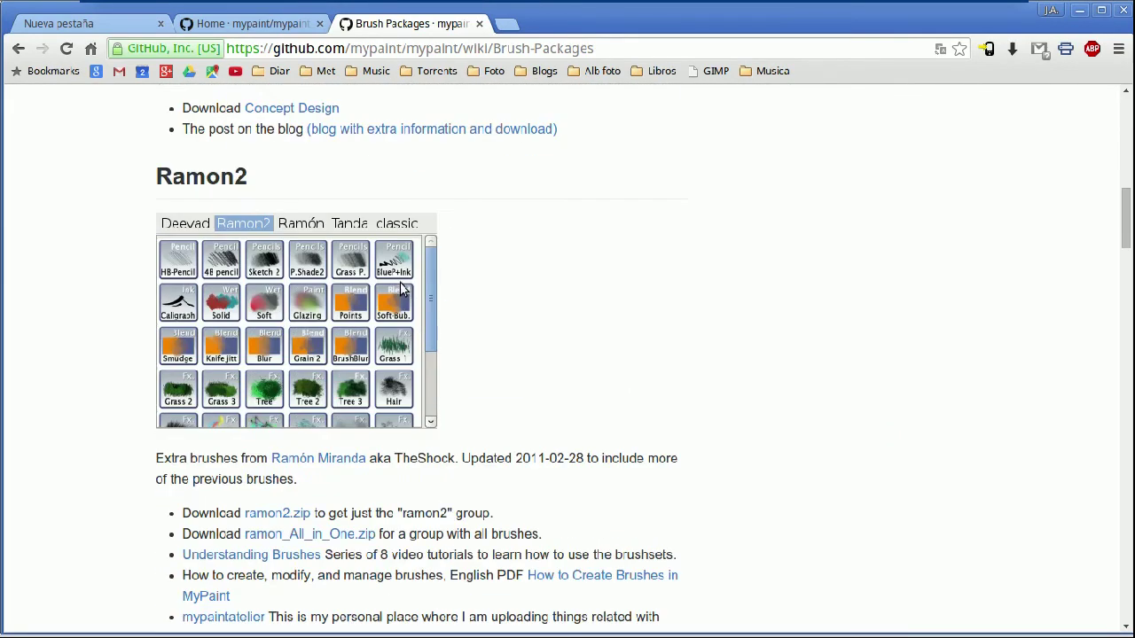
scroll(286, 370, "down", 3)
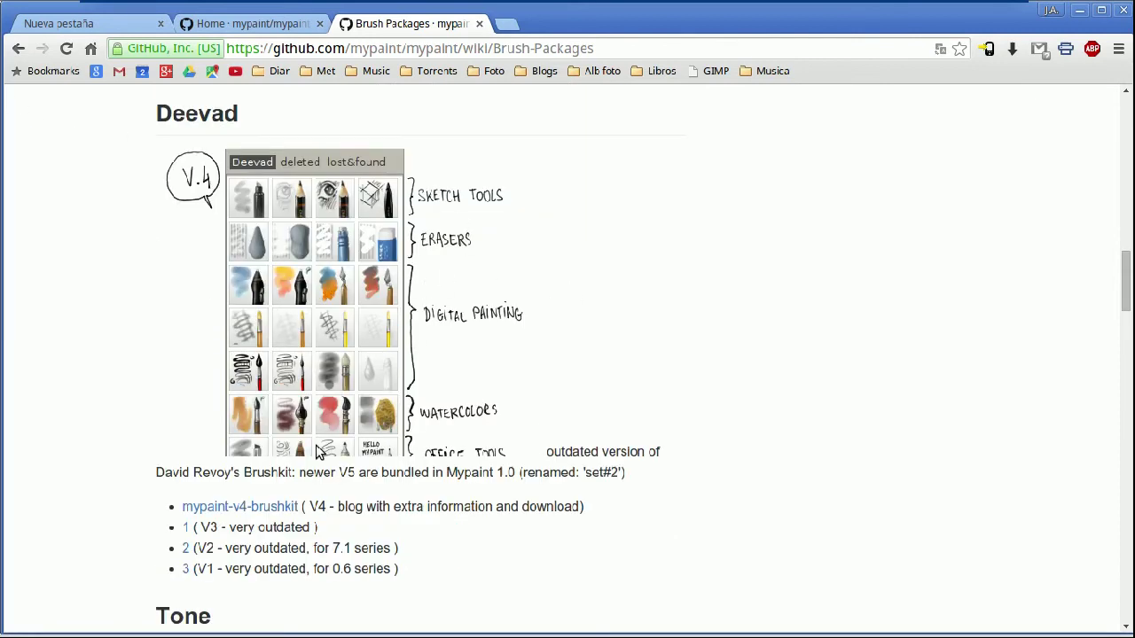
scroll(418, 335, "down", 7)
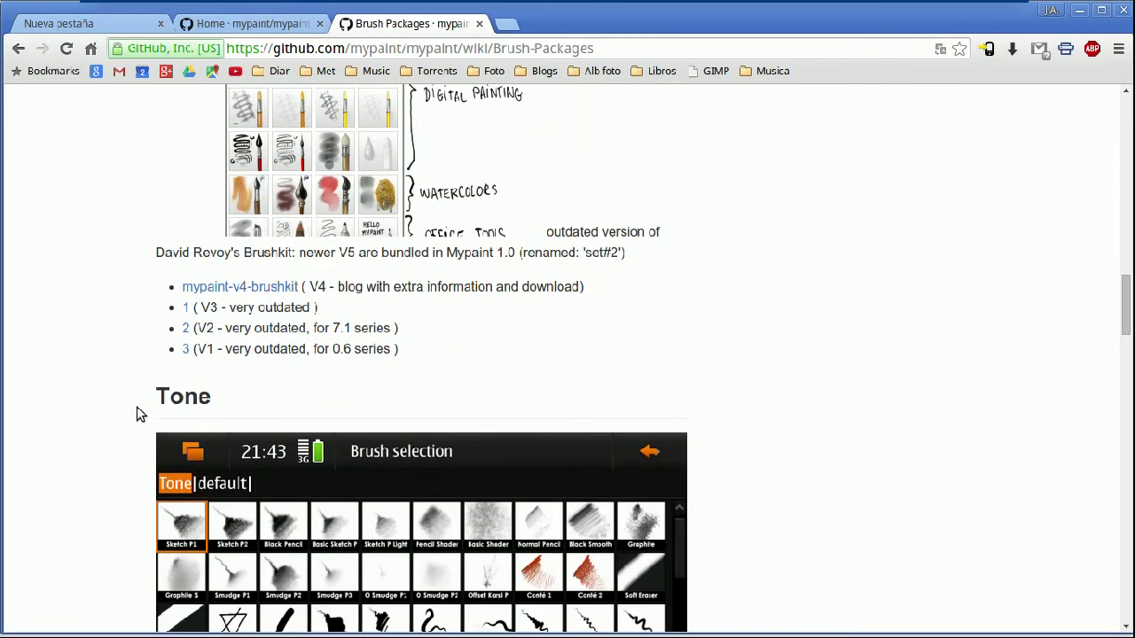
scroll(275, 306, "down", 7)
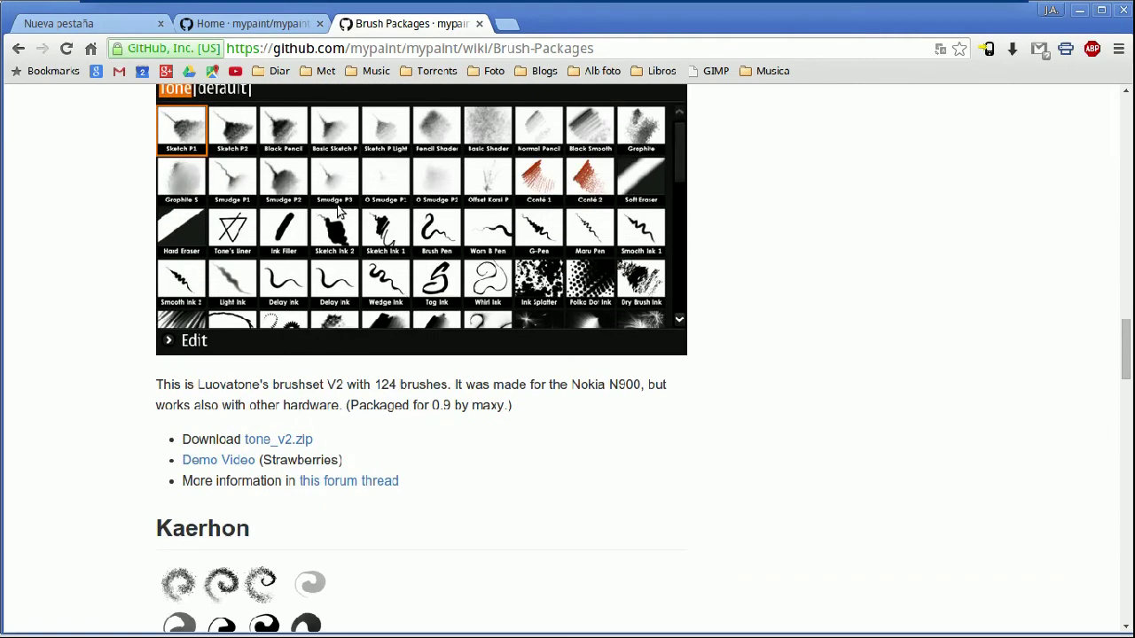
scroll(376, 575, "down", 6)
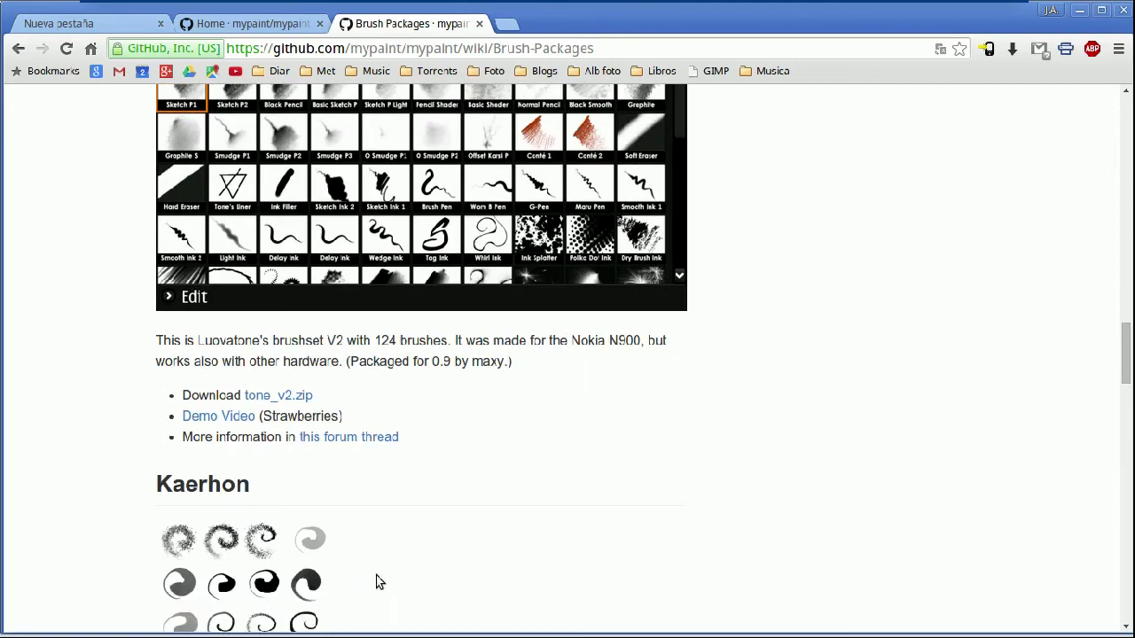
scroll(390, 448, "down", 5)
scroll(354, 446, "down", 9)
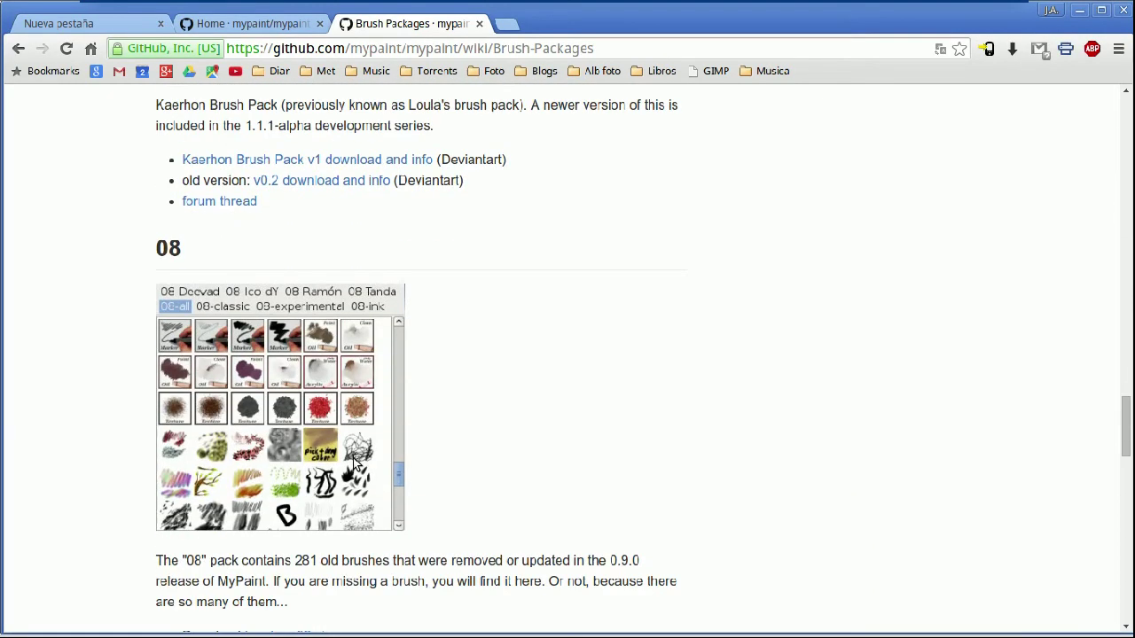
scroll(419, 412, "down", 5)
scroll(417, 424, "up", 20)
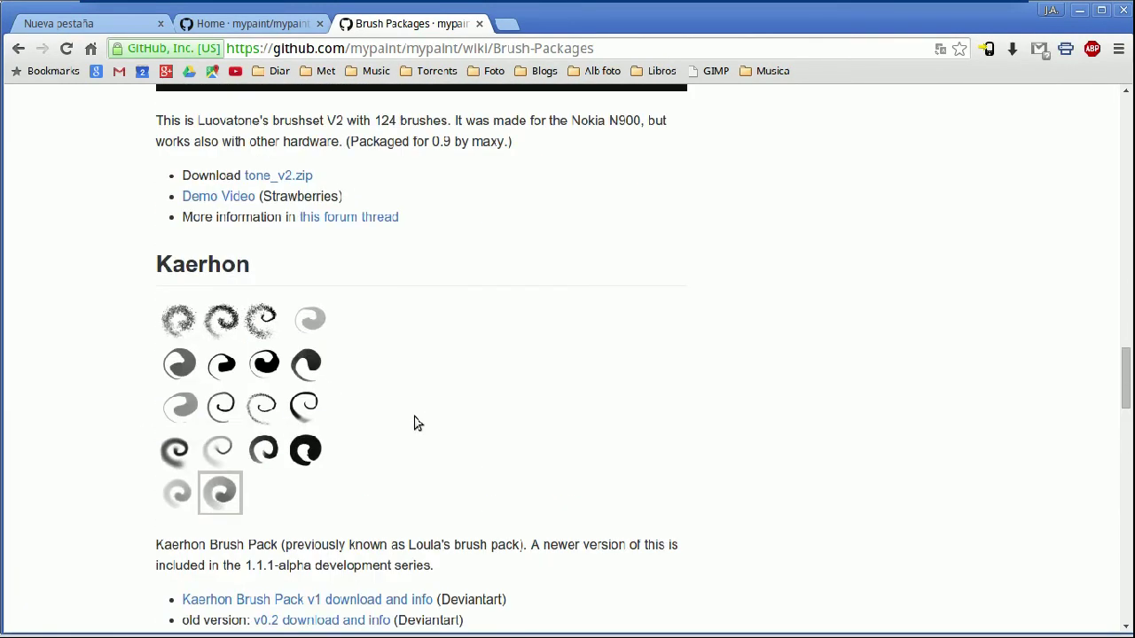
scroll(400, 423, "up", 7)
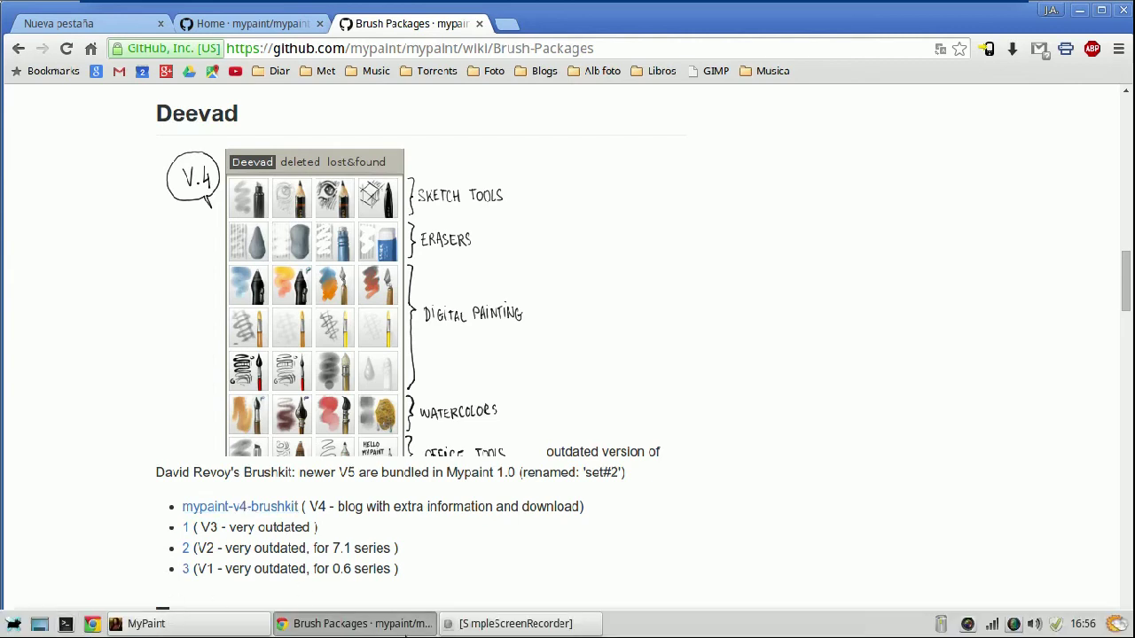
scroll(237, 468, "up", 5)
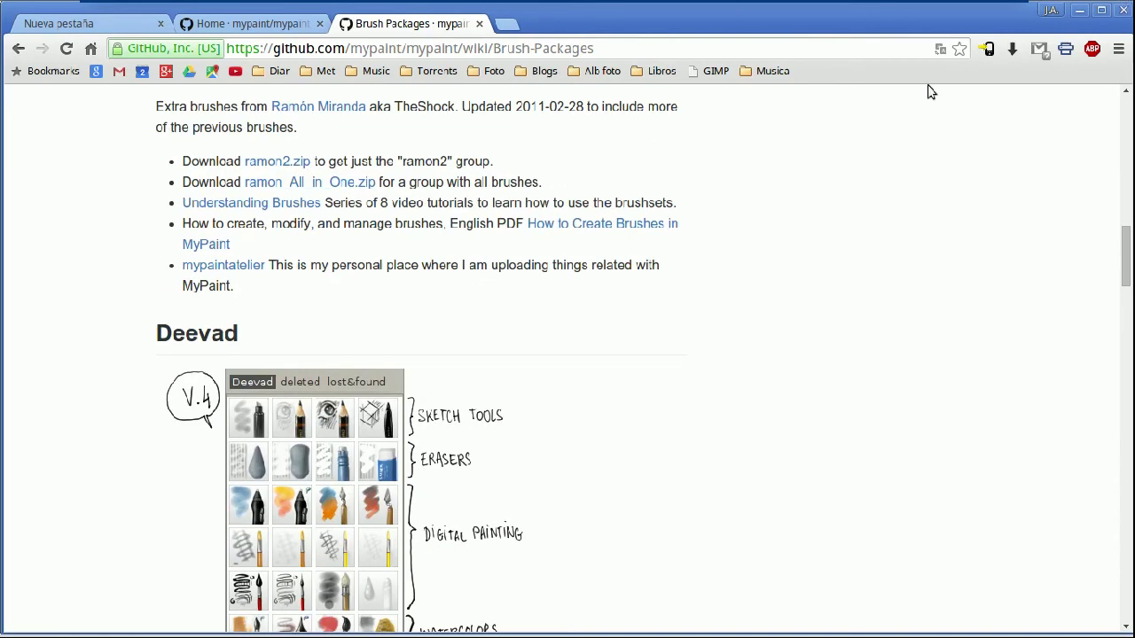